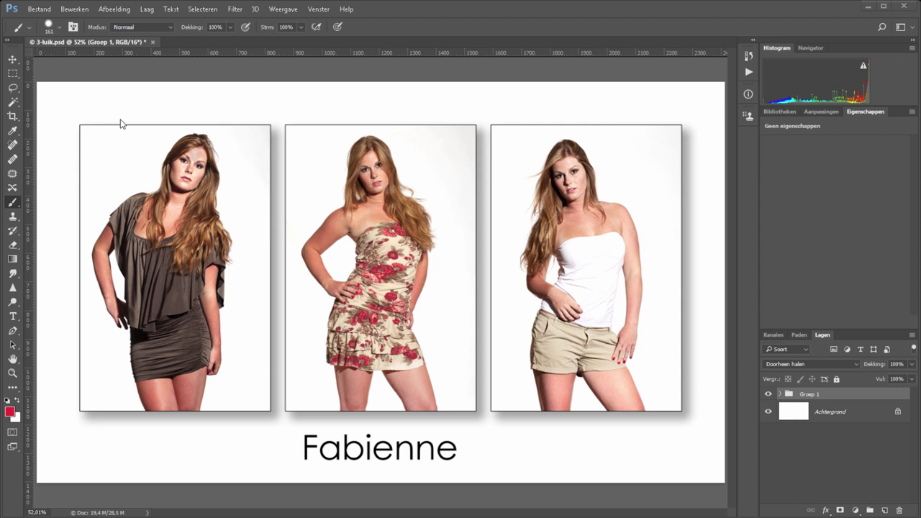
Close the finished 3-luik.psd Fabienne layout document
left_click(153, 41)
Discard the layout's changes, then open all three model photos from Bridge in Photoshop
left_click(465, 204)
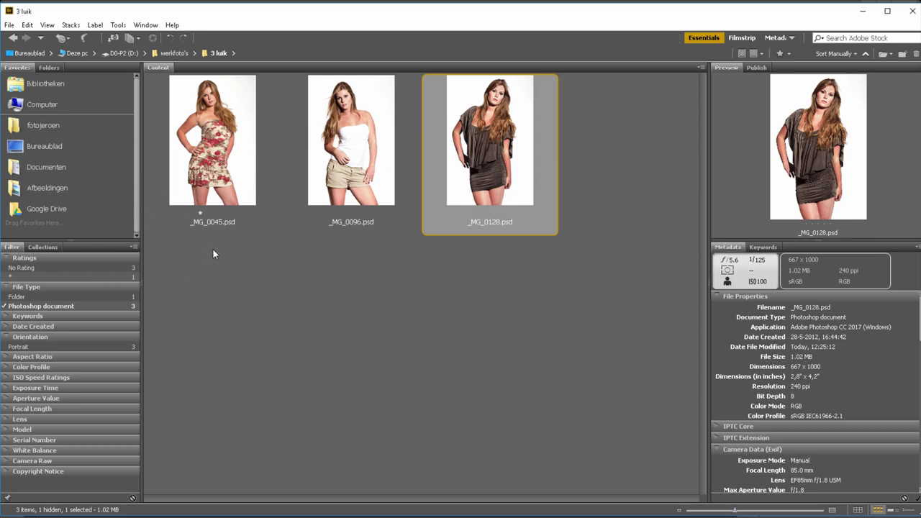
key("ctrl+a")
right_click(480, 143)
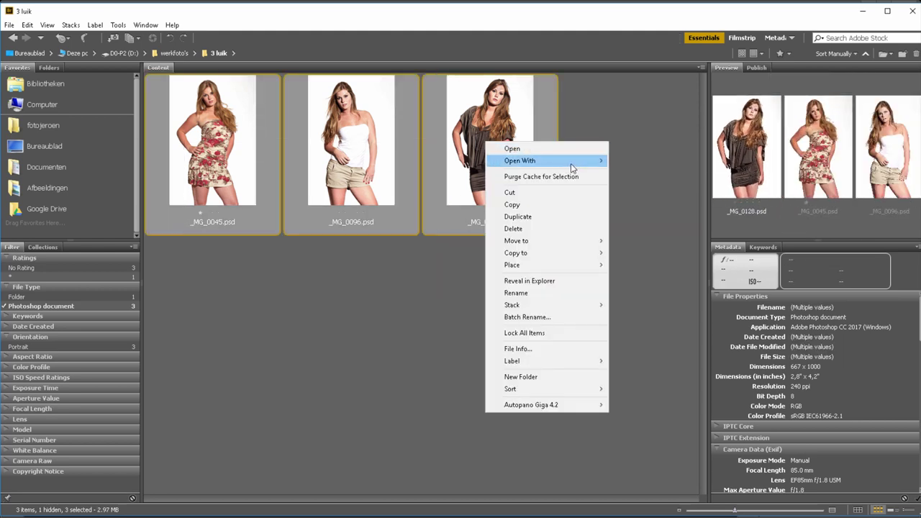
mouse_move(547, 161)
left_click(620, 160)
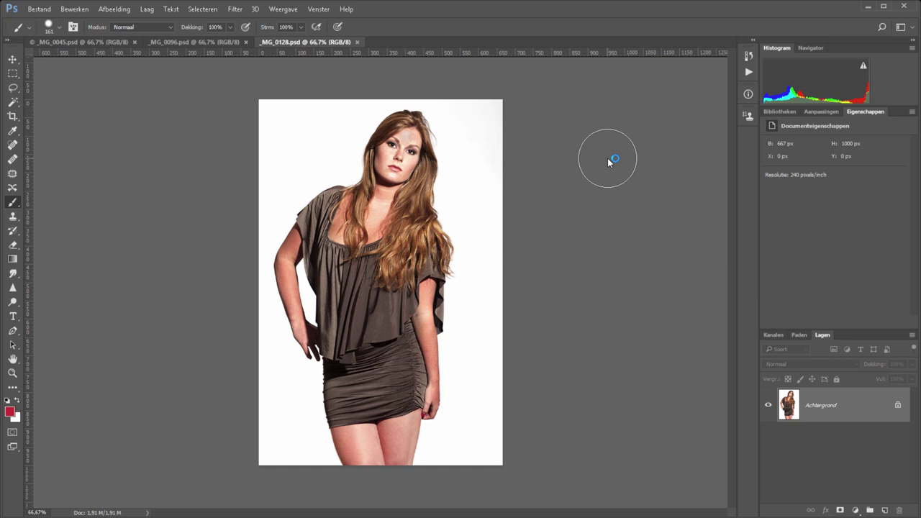
key("ctrl+alt+i")
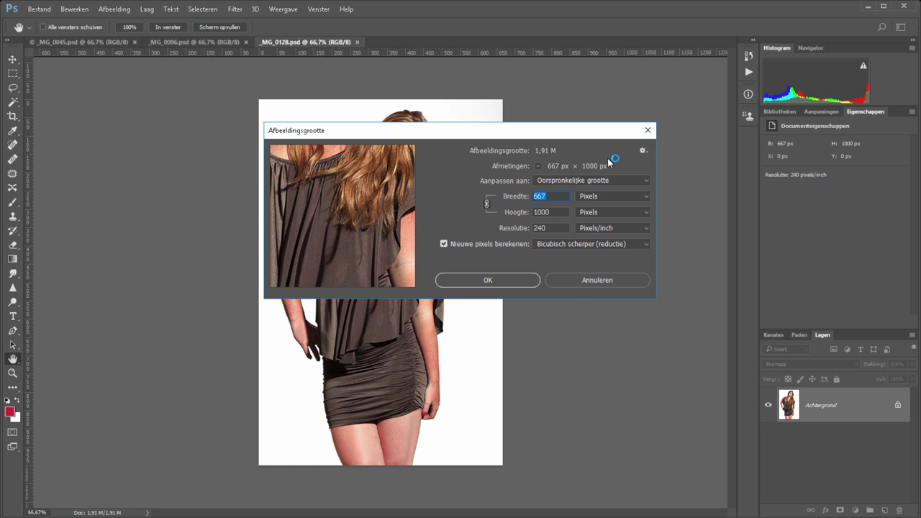
left_click(575, 279)
key("b")
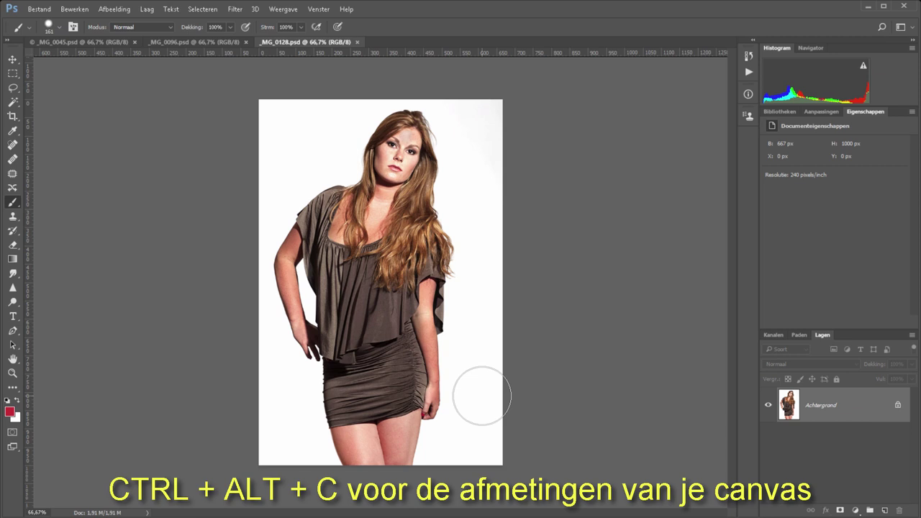
Set a relative 4 px width and height increase in Canvas Size for the brown-dress photo
key("ctrl+alt+c")
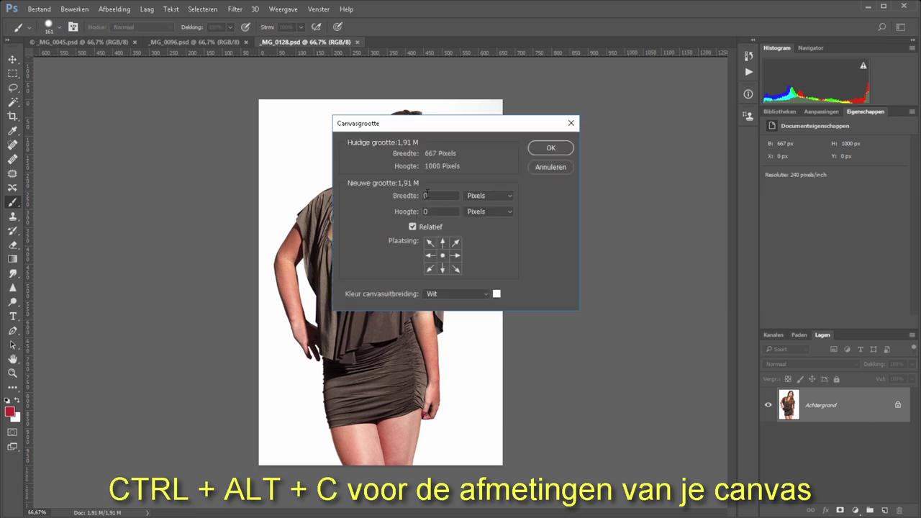
left_click_drag(467, 124, 611, 205)
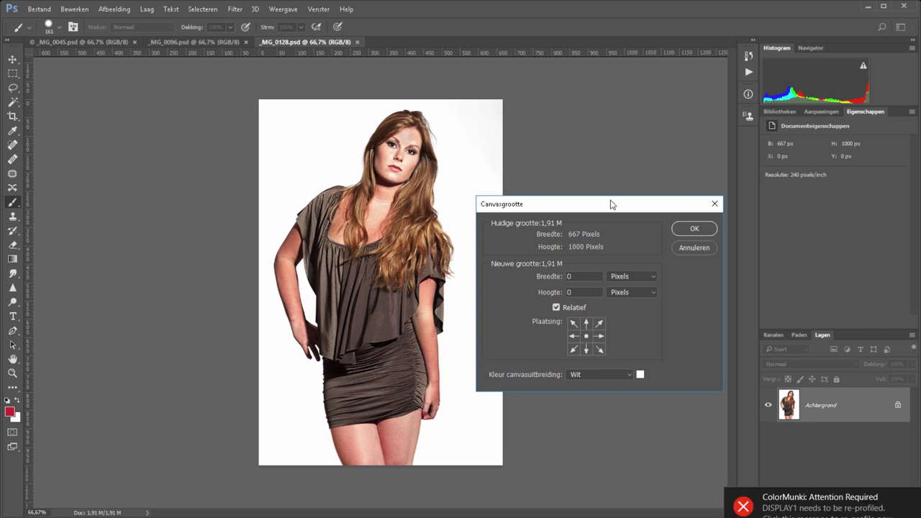
left_click(737, 504)
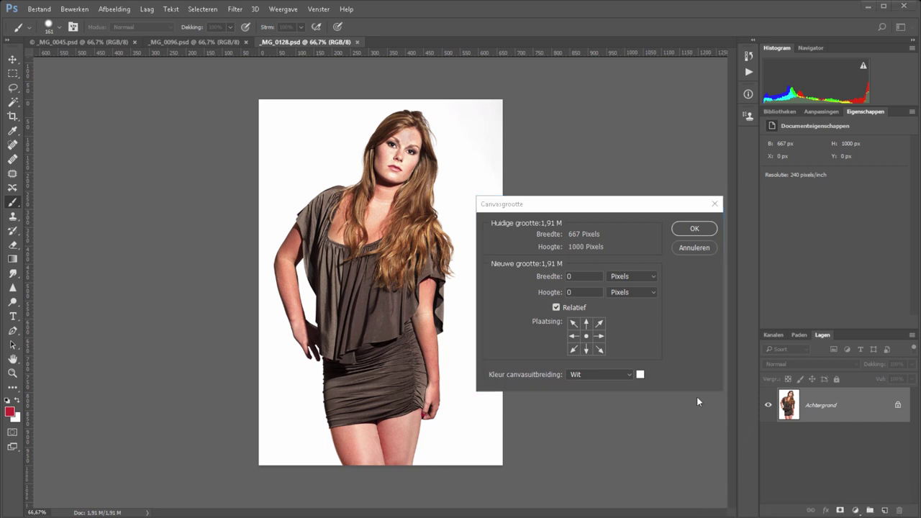
left_click(557, 307)
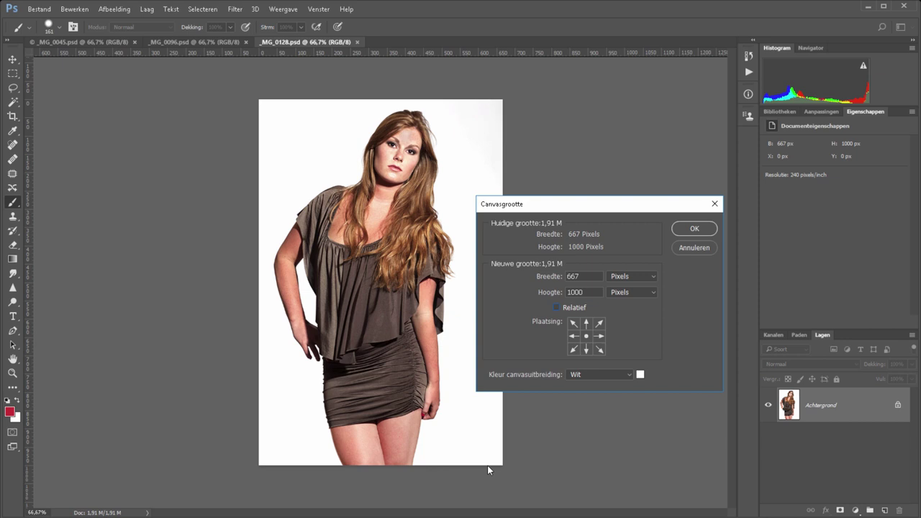
left_click(557, 307)
key("Tab")
type("4")
key("Tab")
type("4")
Make the extension colour black and apply the border, giving 671 × 1004 pixels
left_click(604, 373)
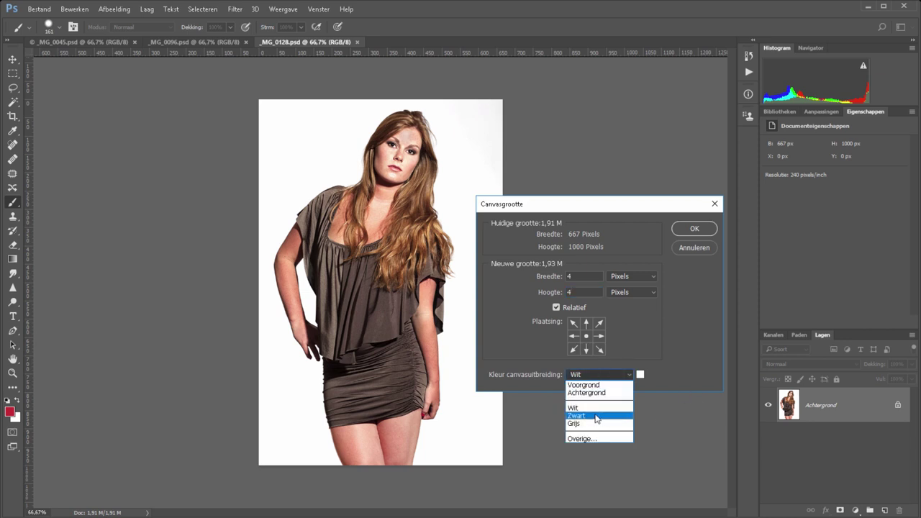
left_click(598, 416)
left_click(602, 378)
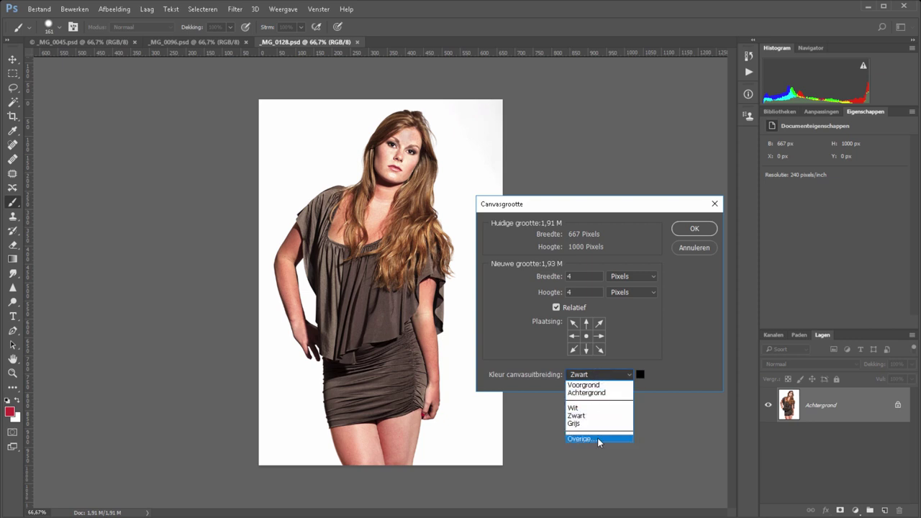
left_click(598, 437)
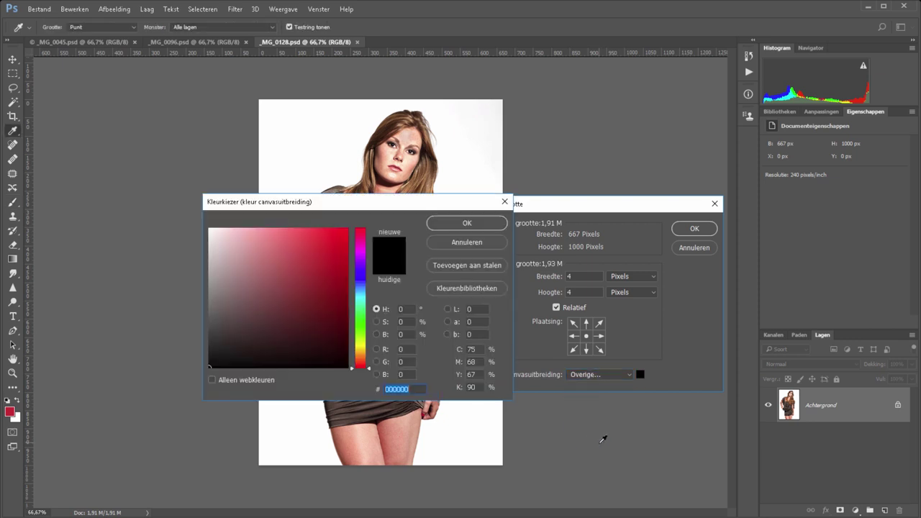
left_click(467, 243)
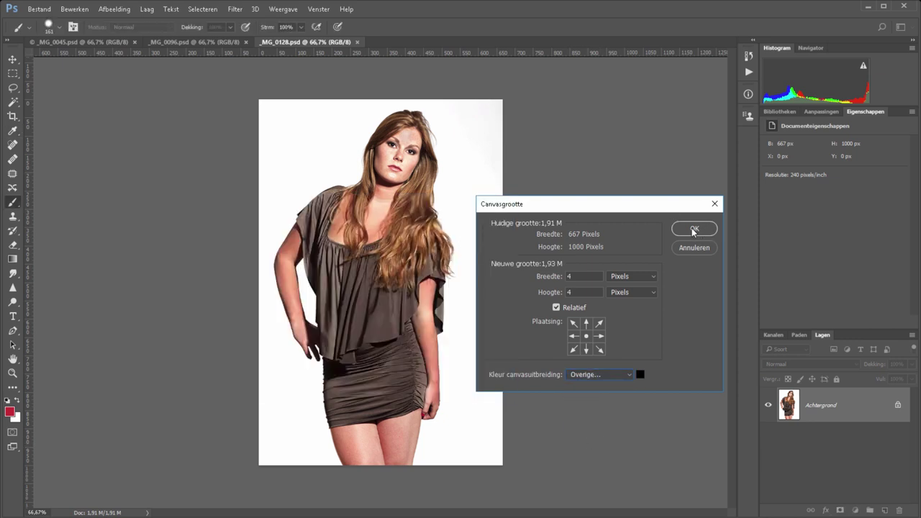
left_click(692, 229)
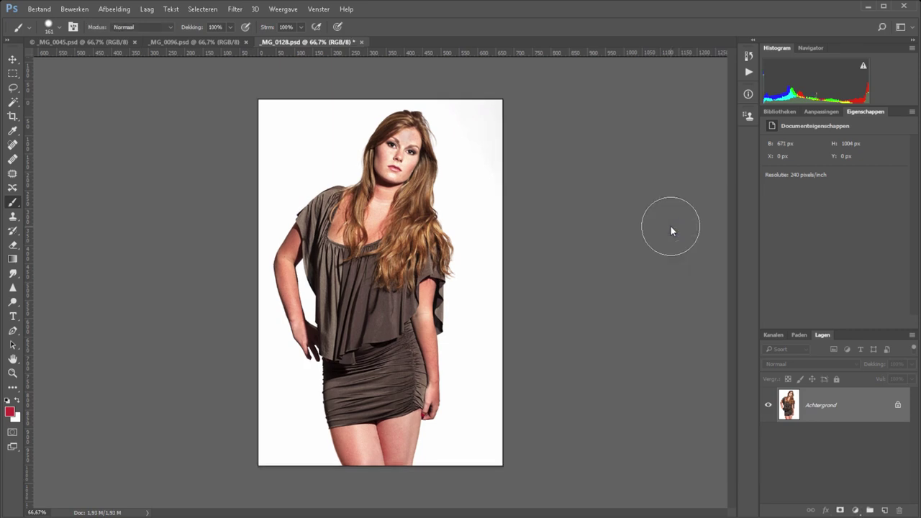
Zoom into the bottom-left corner to inspect the new black border
key("z")
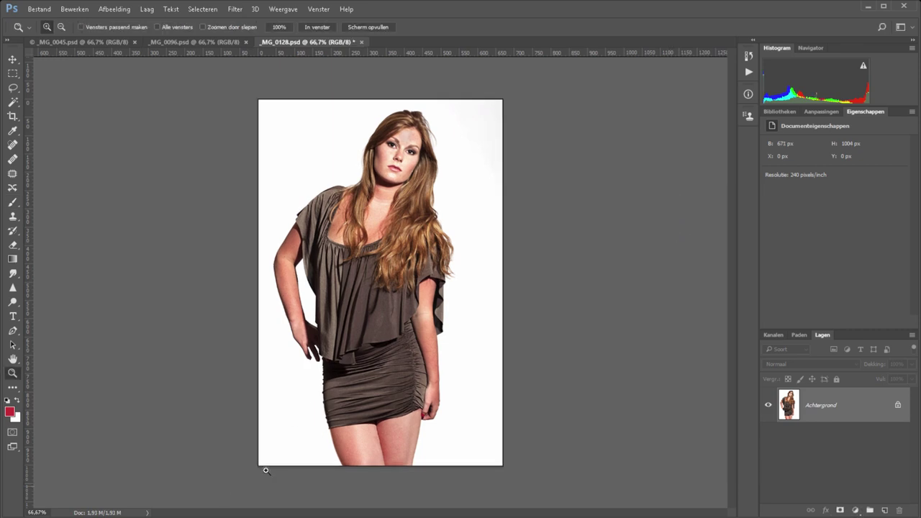
left_click_drag(271, 459, 237, 487)
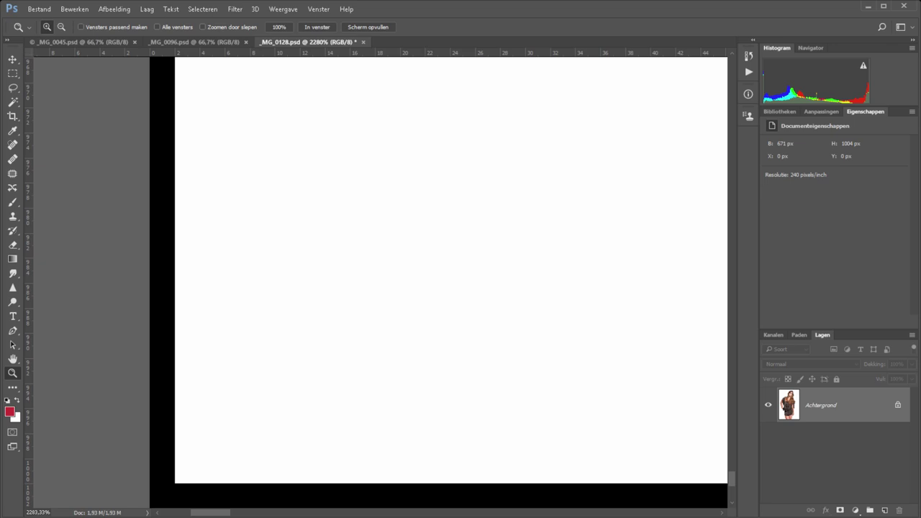
key("ctrl+0")
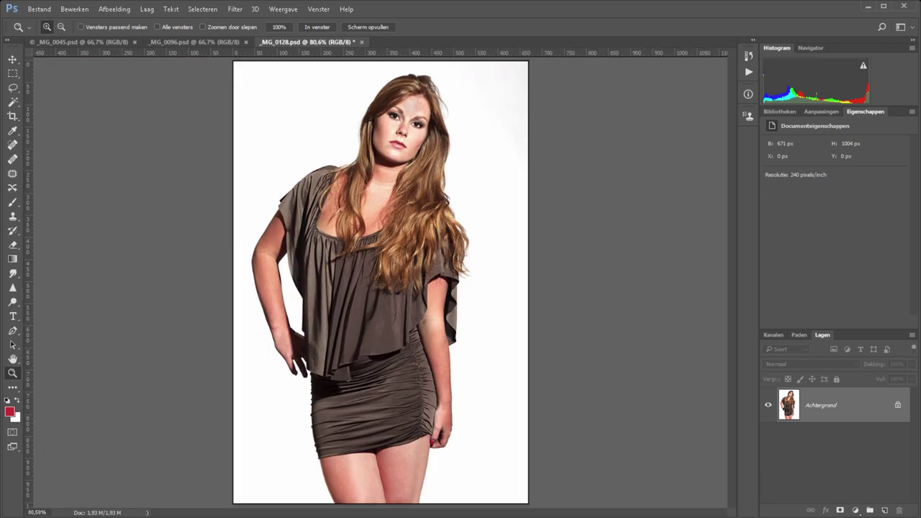
Add the relative 4 × 4 px black border to the white-top photo
left_click(181, 41)
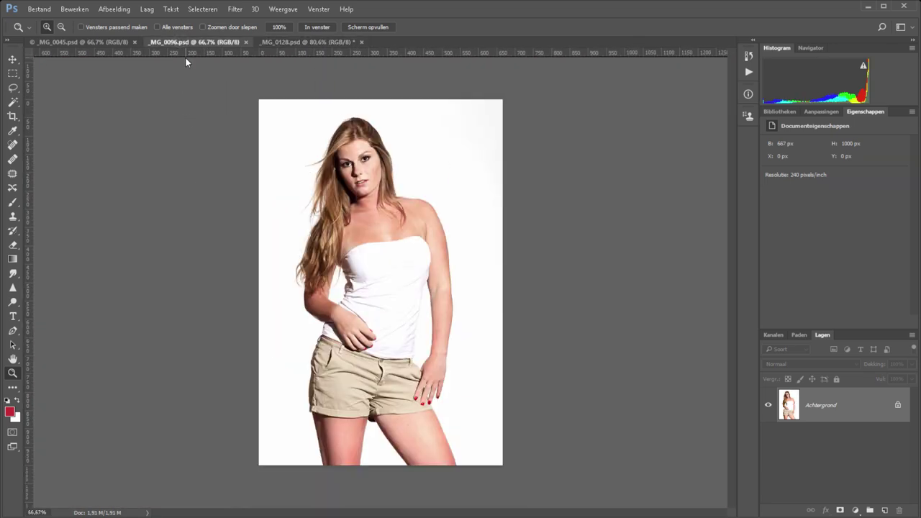
key("ctrl+alt+c")
type("4")
key("Tab")
type("4")
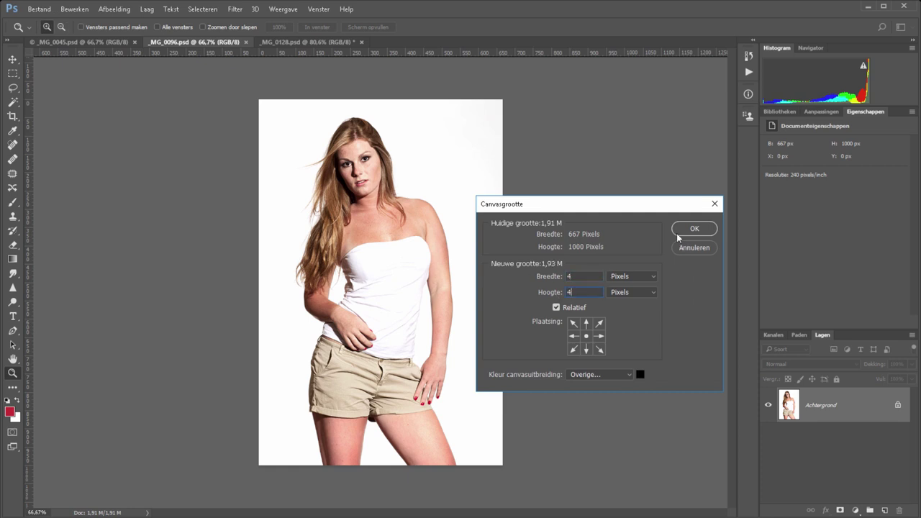
left_click(679, 237)
Add the relative 4 × 4 px black border to the floral-dress photo
left_click(79, 41)
key("ctrl+alt+c")
type("4")
key("Tab")
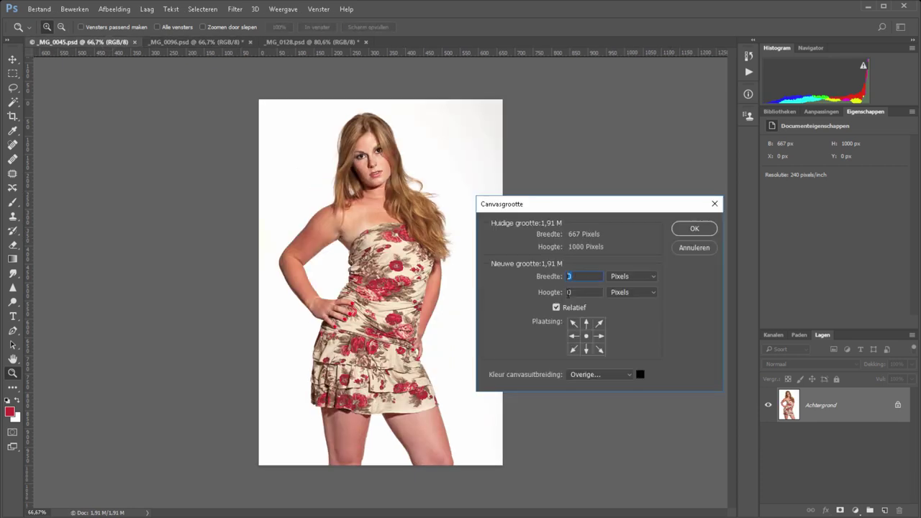
type("4")
left_click(683, 232)
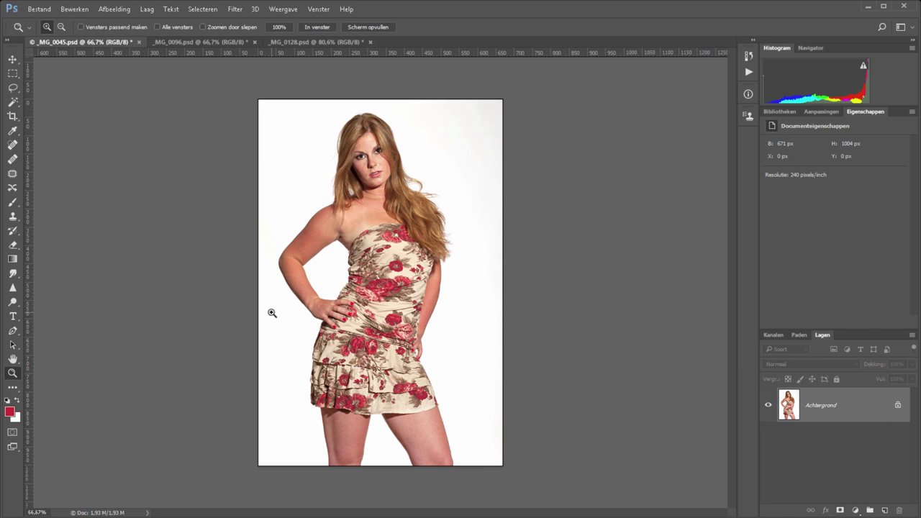
Check the floral photo's image size, 671 × 1004 pixels, leaving it unchanged
key("ctrl+alt+i")
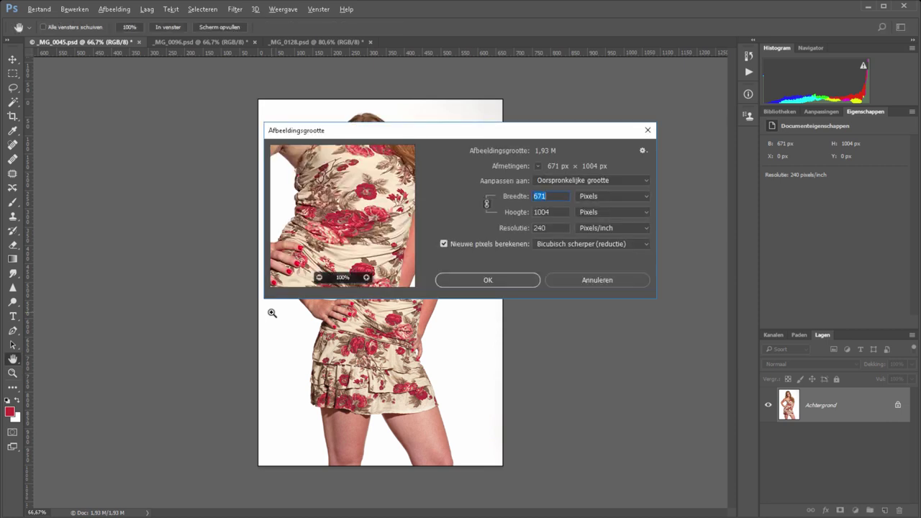
key("Escape")
key("z")
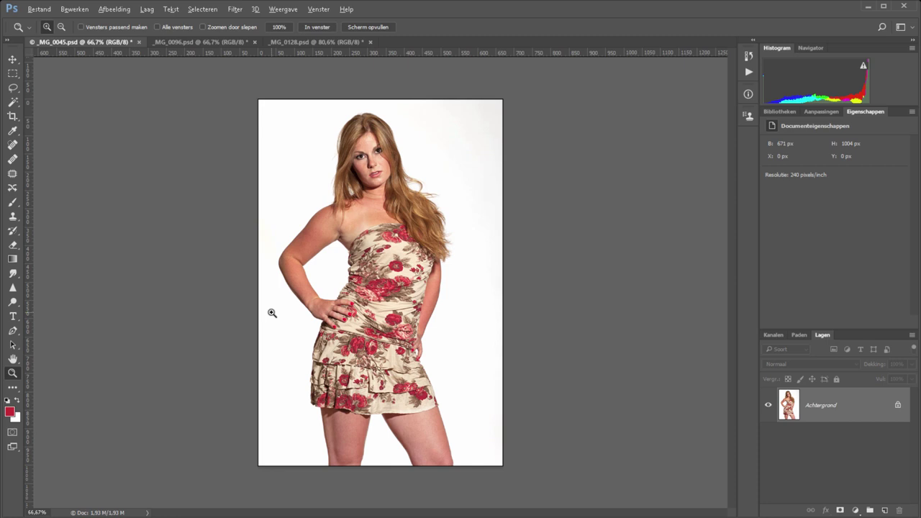
Create a new blank document with width 671 px and height 1004 px
key("ctrl+n")
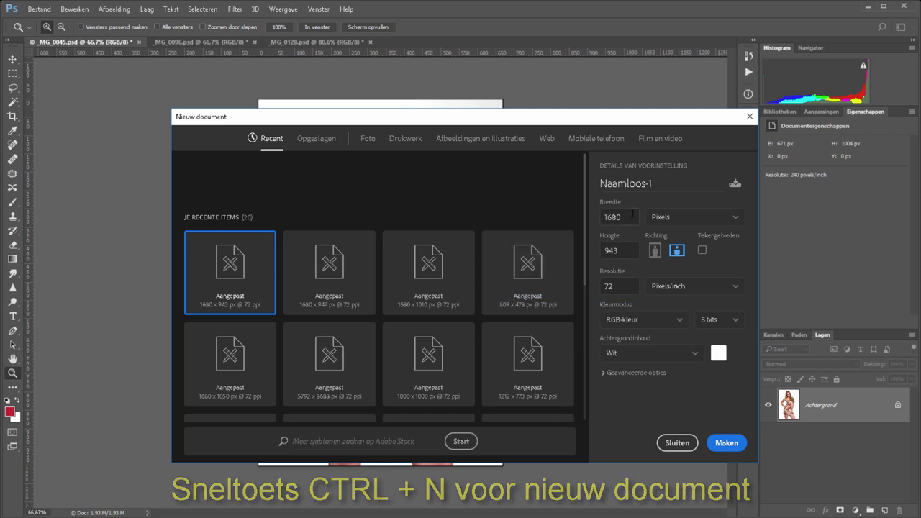
type("6")
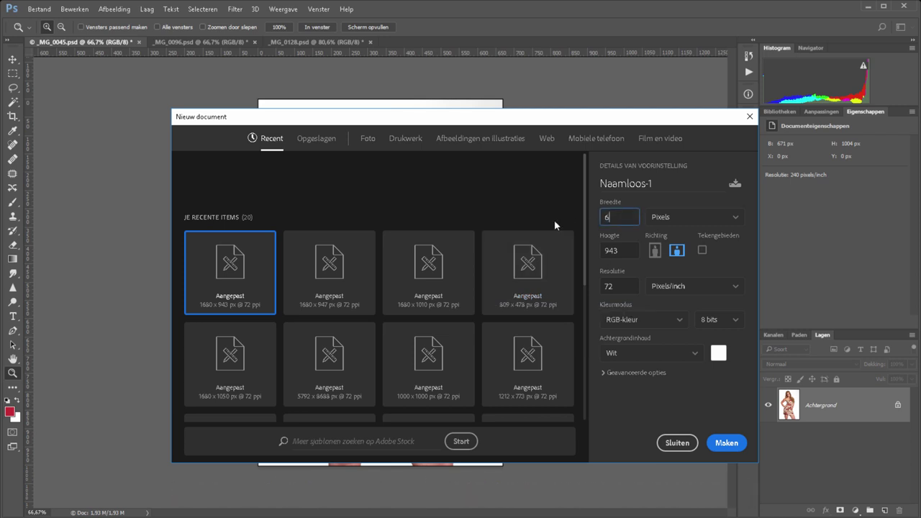
type("71")
key("Tab")
type("1004")
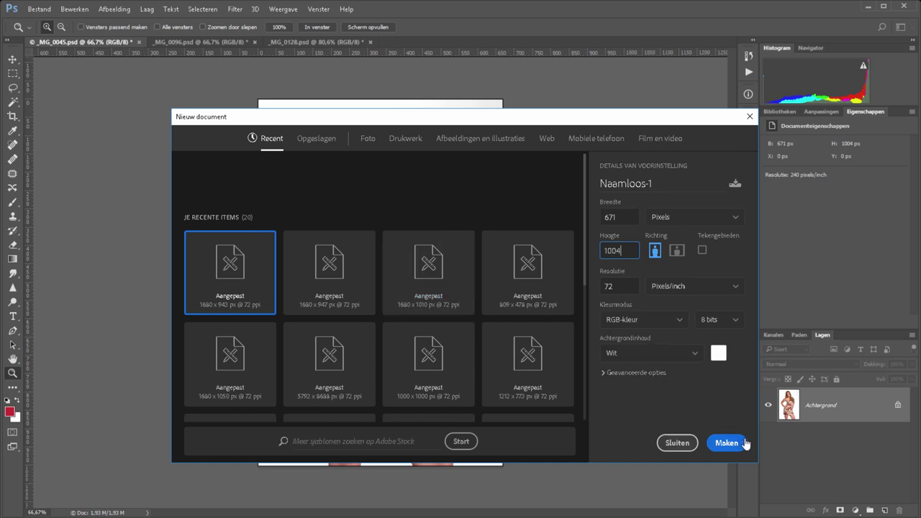
left_click(724, 443)
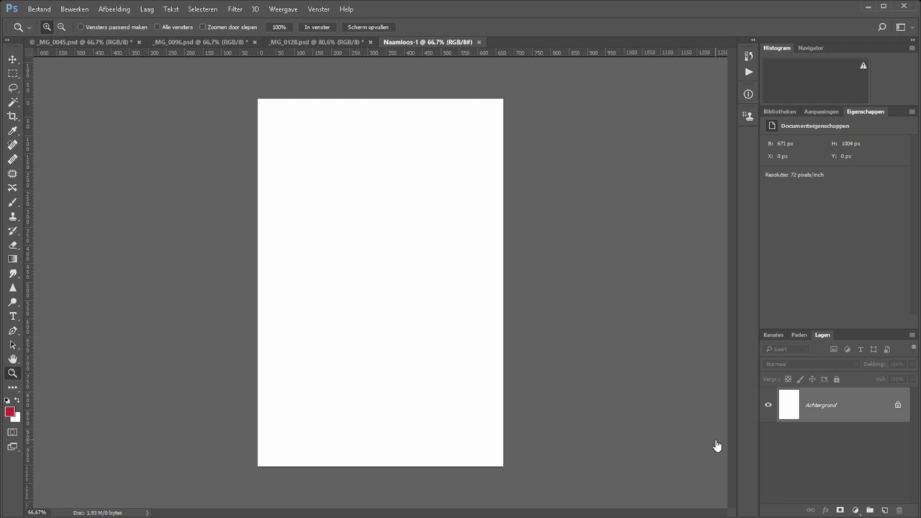
Copy the brown-dress _MG_0128 photo into the new document and close it unsaved
left_click(290, 42)
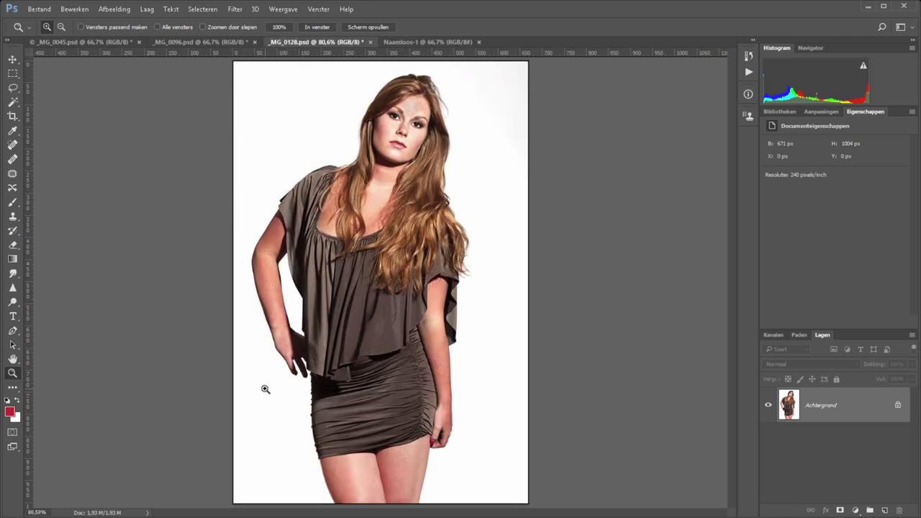
key("ctrl+a")
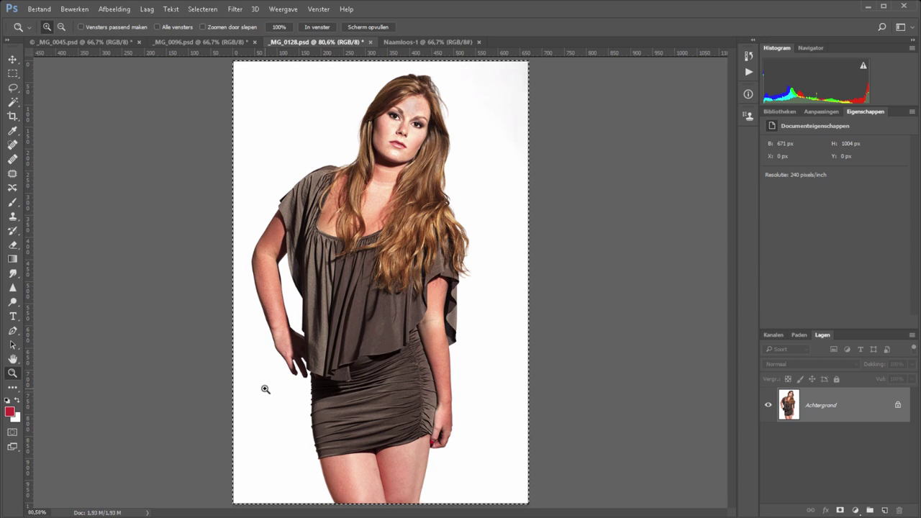
key("ctrl")
key("ctrl+w")
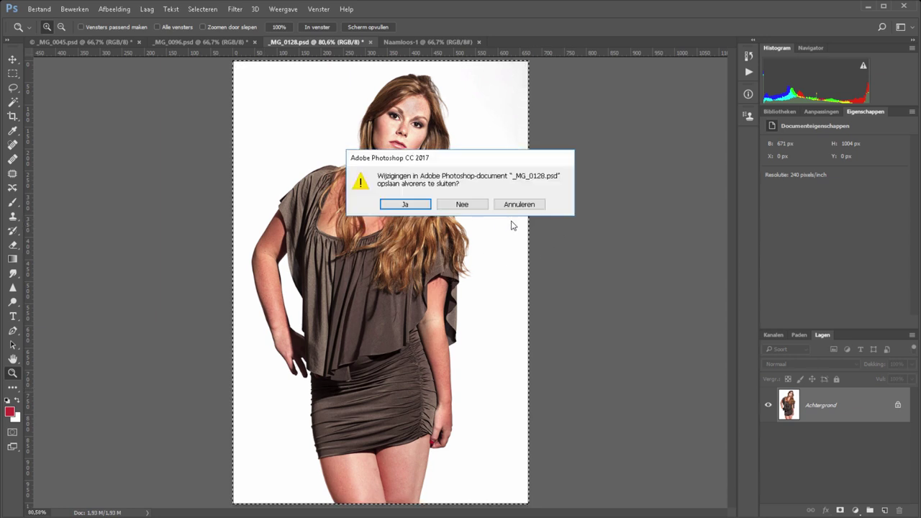
left_click(481, 207)
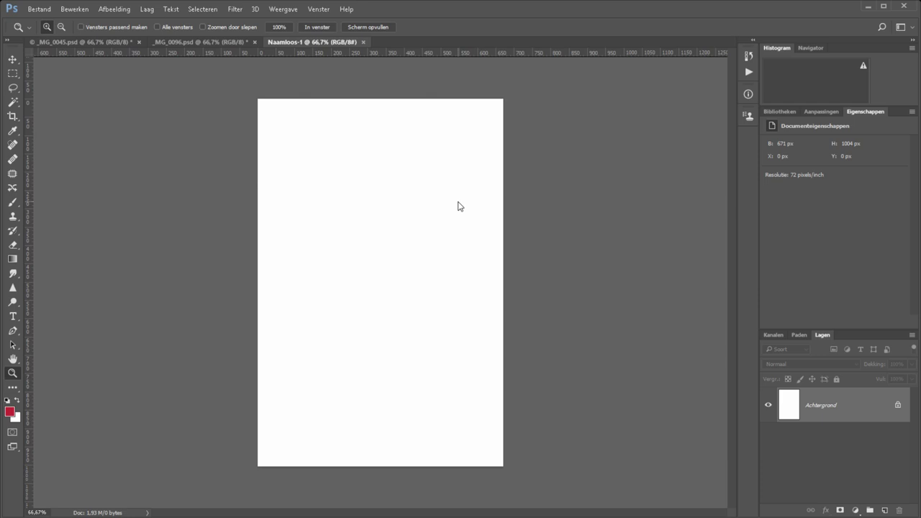
key("ctrl+v")
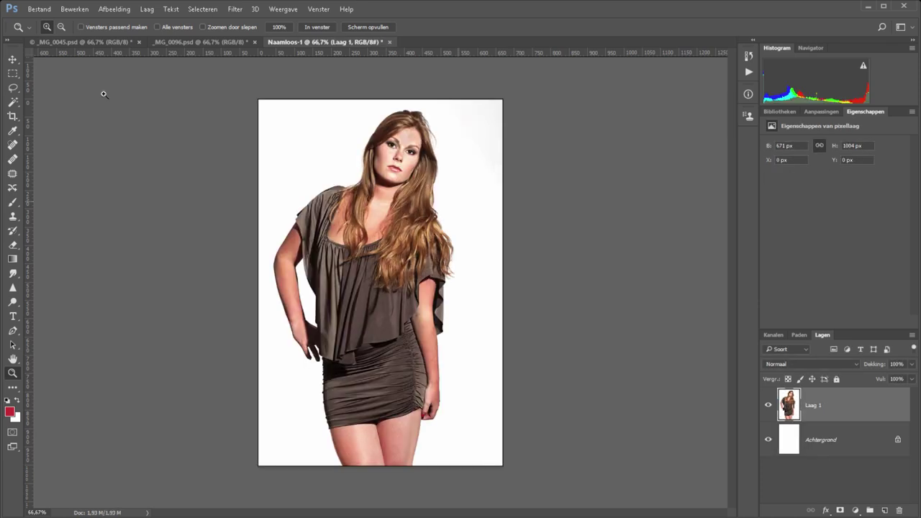
Copy the white-top _MG_0096 photo in as a layer and close it unsaved
left_click(184, 43)
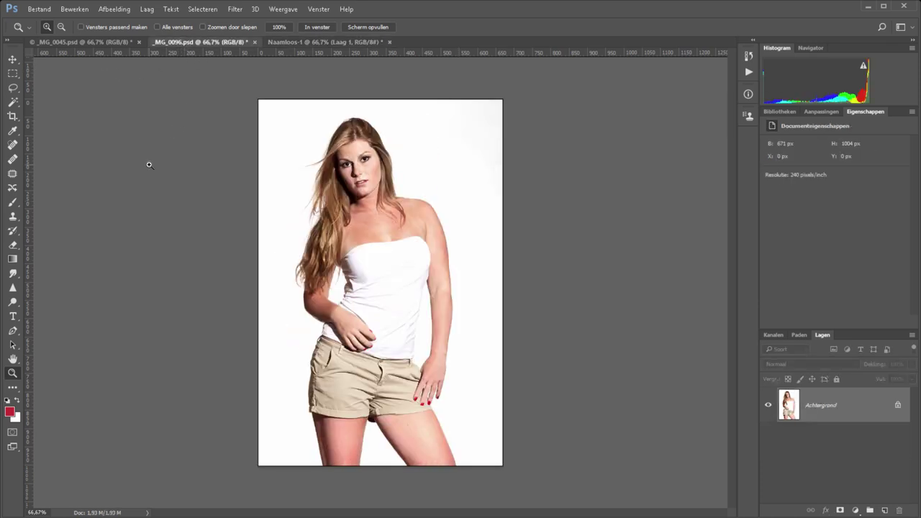
key("ctrl+a")
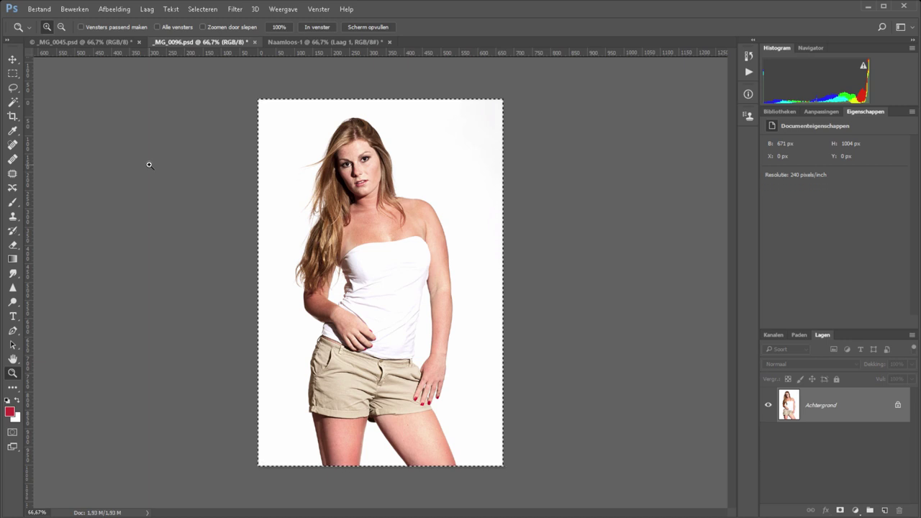
key("ctrl+w")
left_click(442, 206)
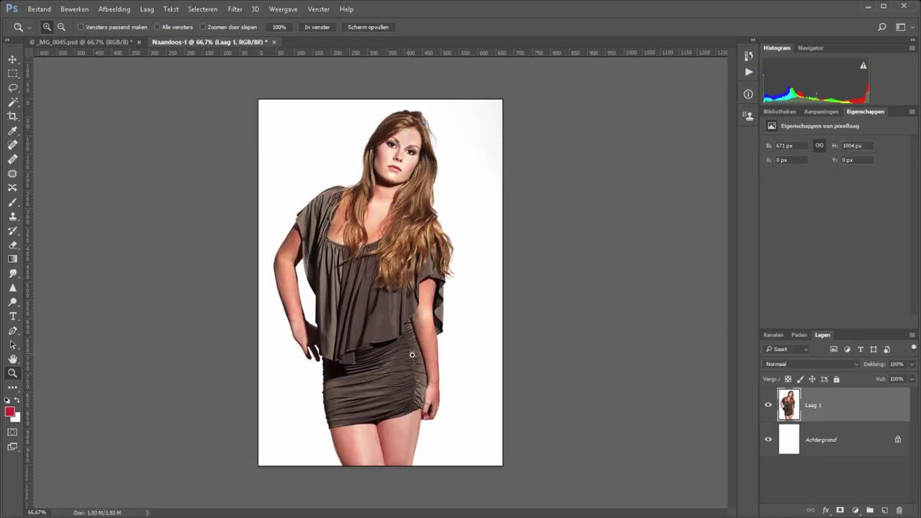
key("ctrl+v")
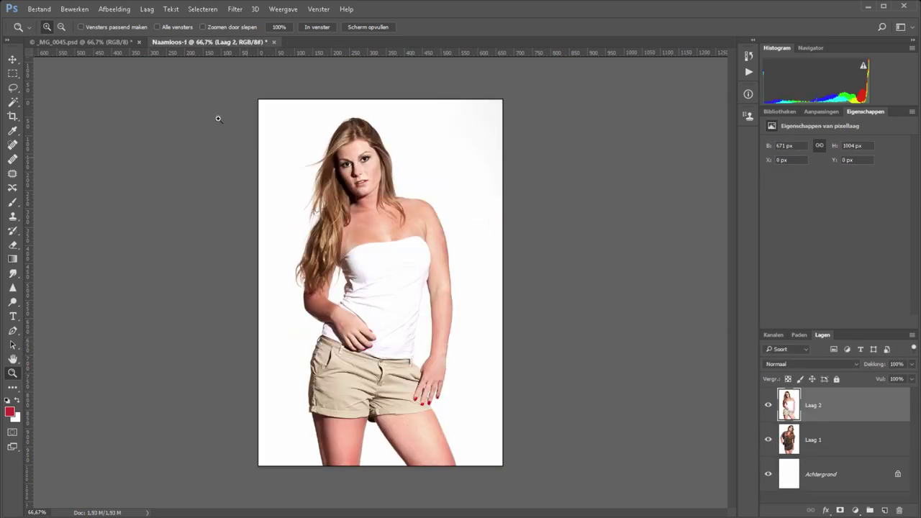
Copy the floral-dress _MG_0045 photo in as the top layer and close it unsaved
left_click(105, 42)
key("ctrl+a")
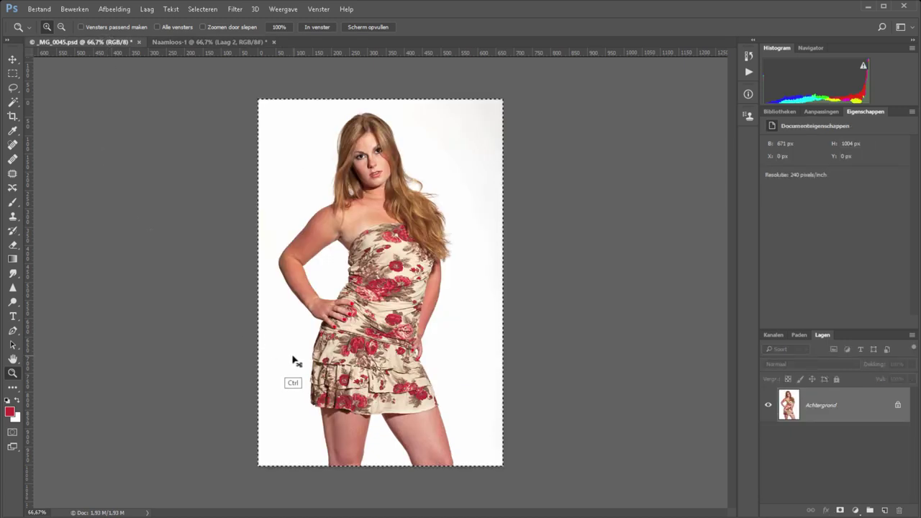
key("ctrl+w")
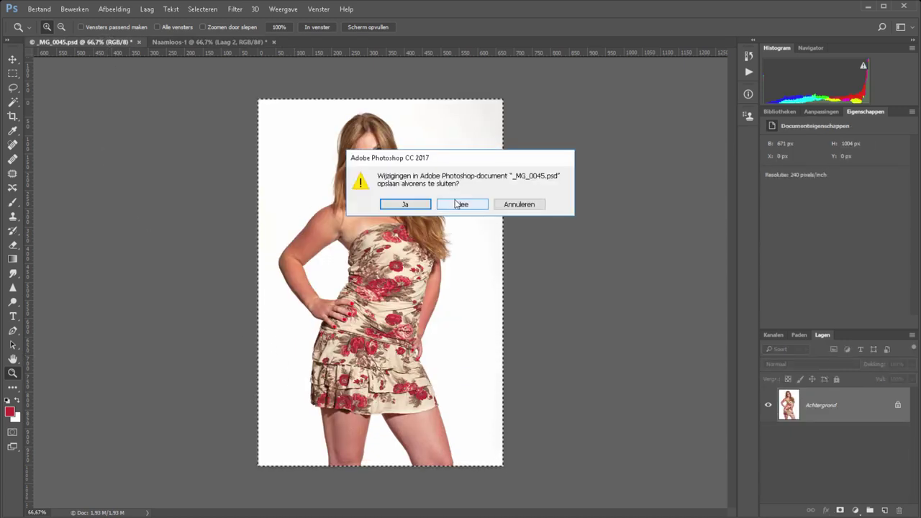
left_click(461, 204)
key("ctrl+v")
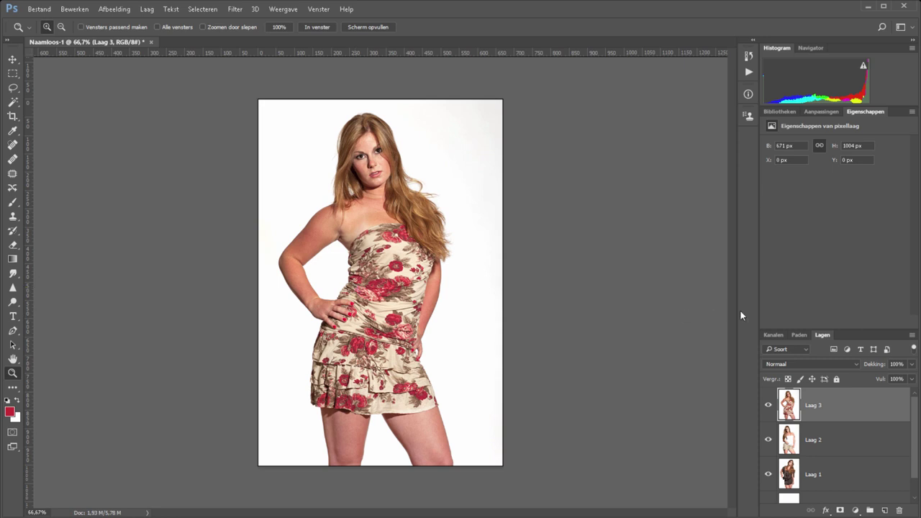
left_click_drag(858, 330, 858, 299)
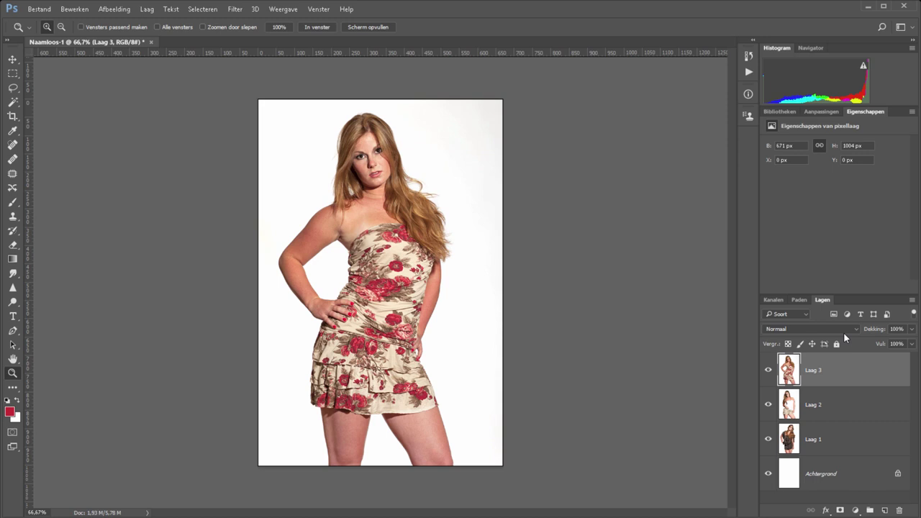
Widen the canvas by a relative 100 px with white extension
key("ctrl+alt+c")
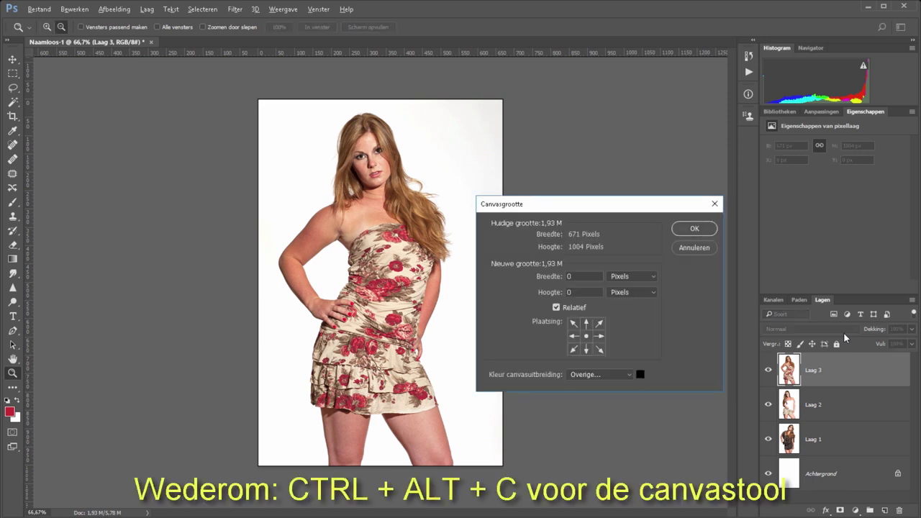
left_click(552, 279)
type("1")
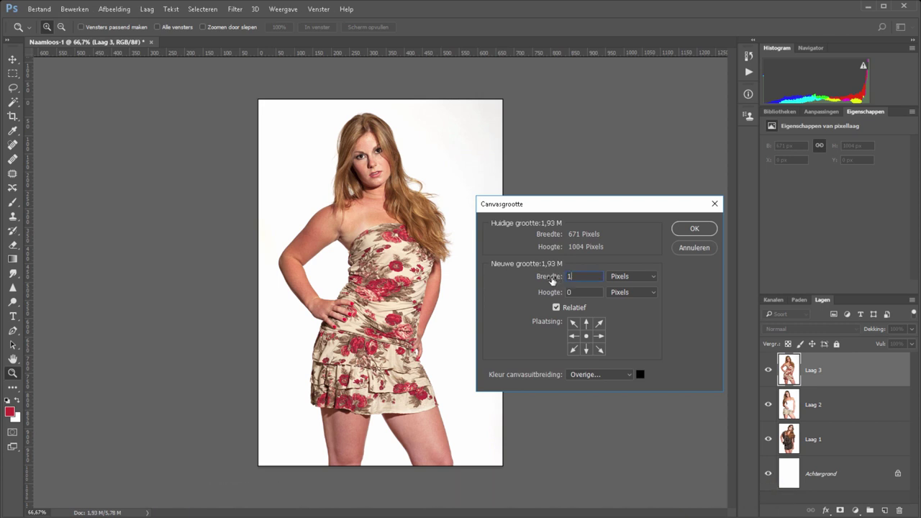
type("00")
left_click(590, 373)
left_click(586, 409)
left_click(695, 227)
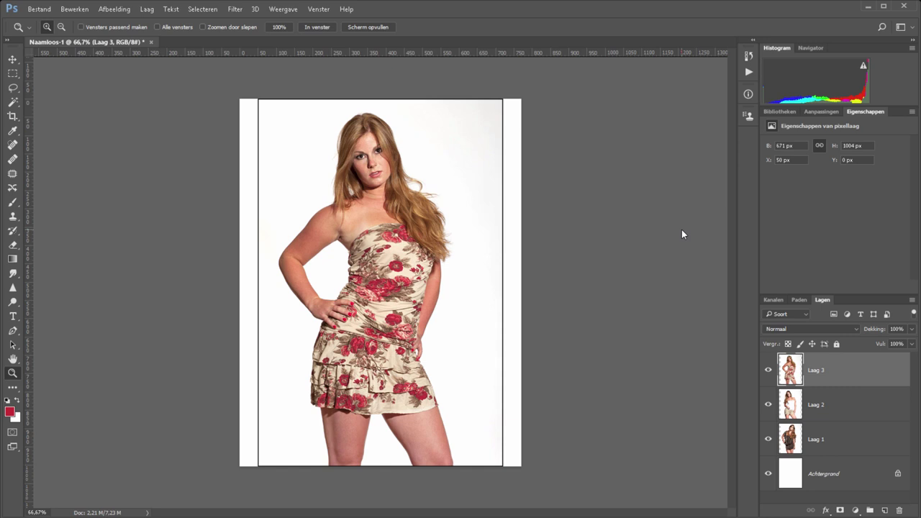
Widen the canvas by a further 1342 px (671 × 2) in white
key("ctrl+alt+c")
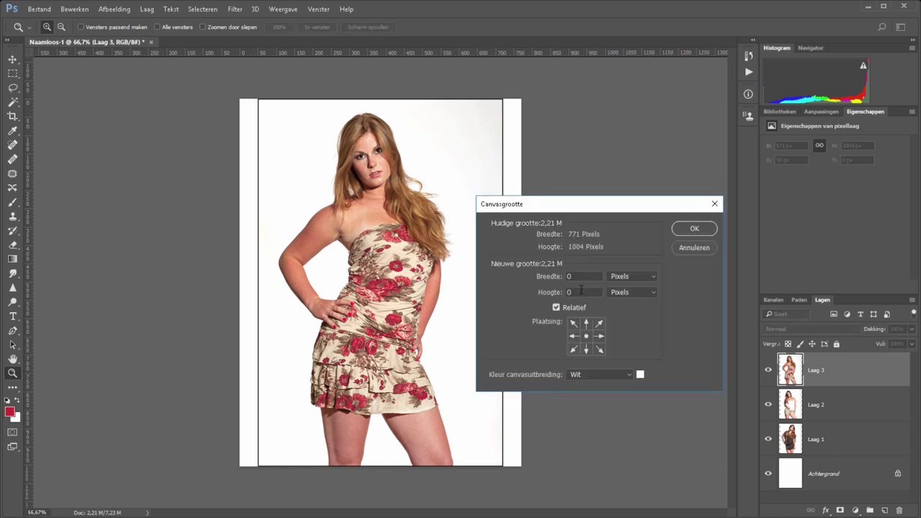
left_click(544, 277)
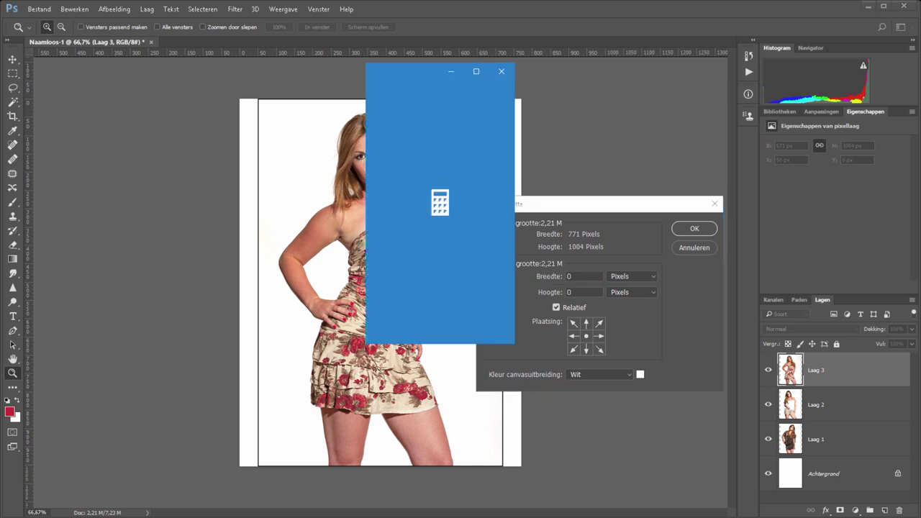
type("671*2")
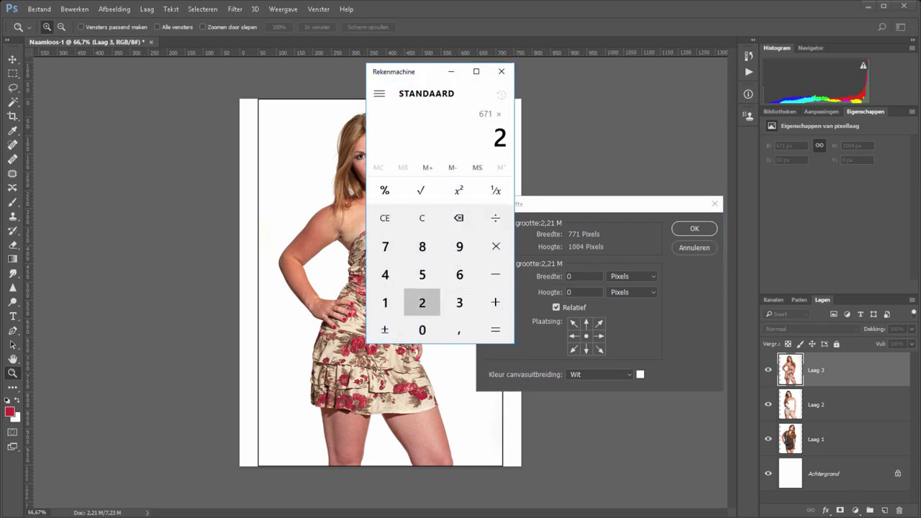
key("Return")
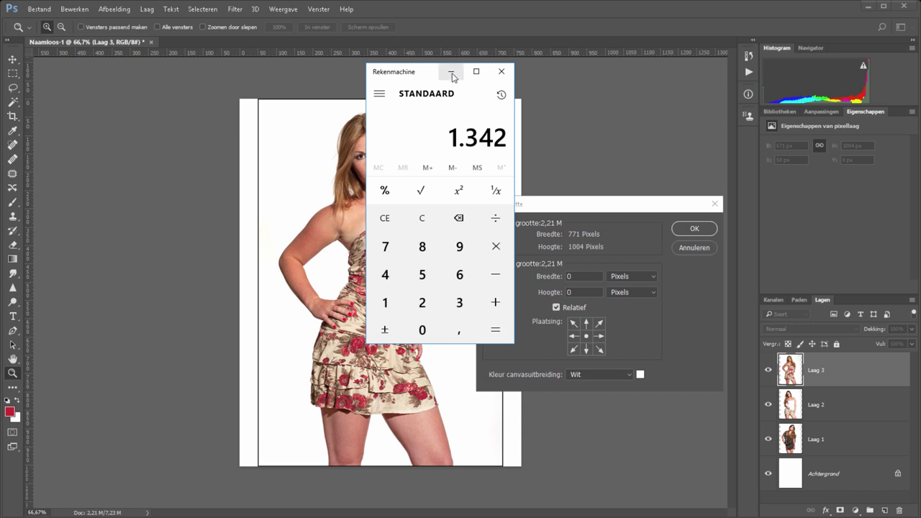
left_click(454, 72)
left_click(531, 280)
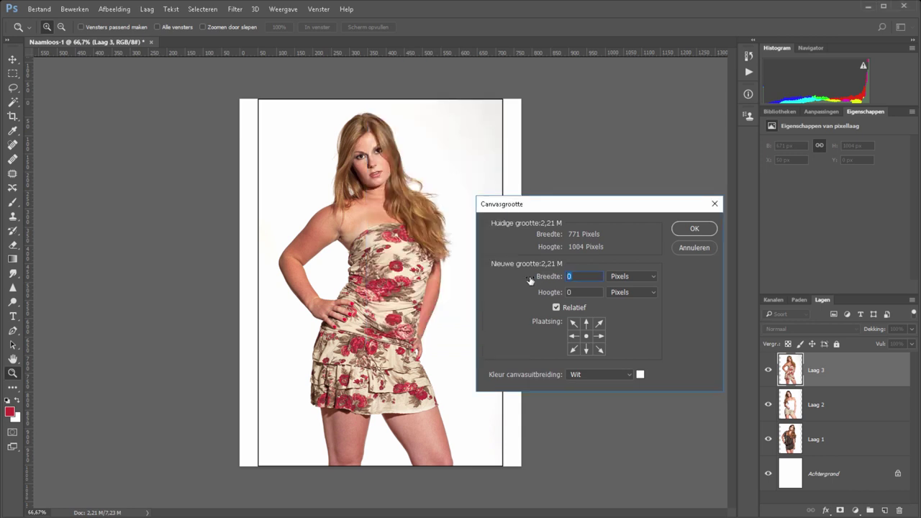
type("1342")
left_click(681, 229)
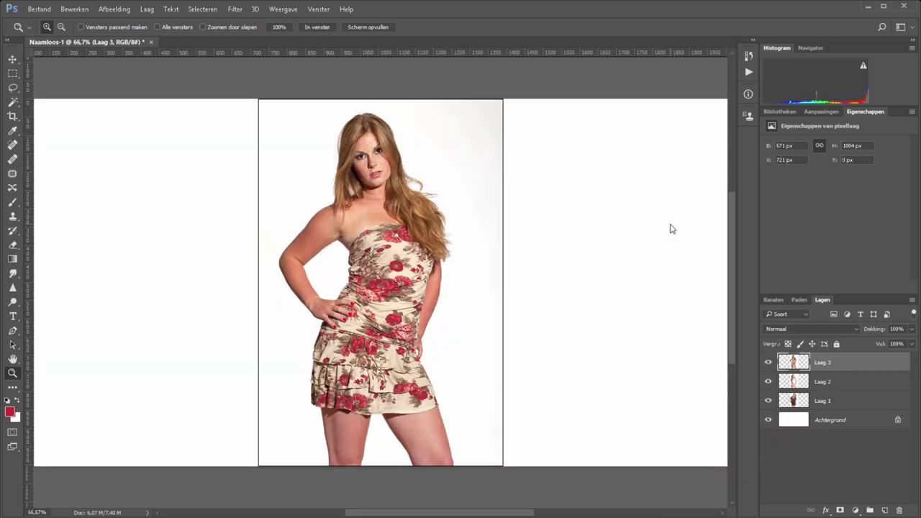
Move the floral-dress photo to the left edge and white-top photo to the right
key("ctrl+minus")
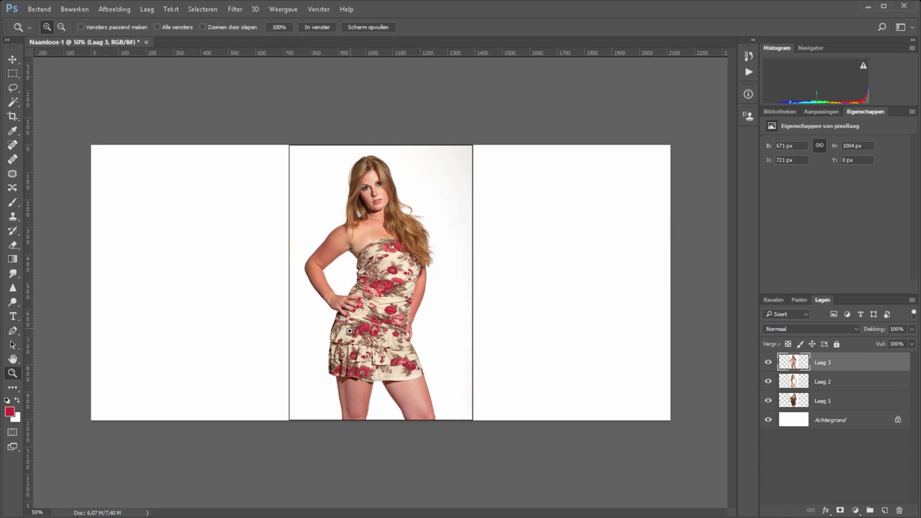
key("v")
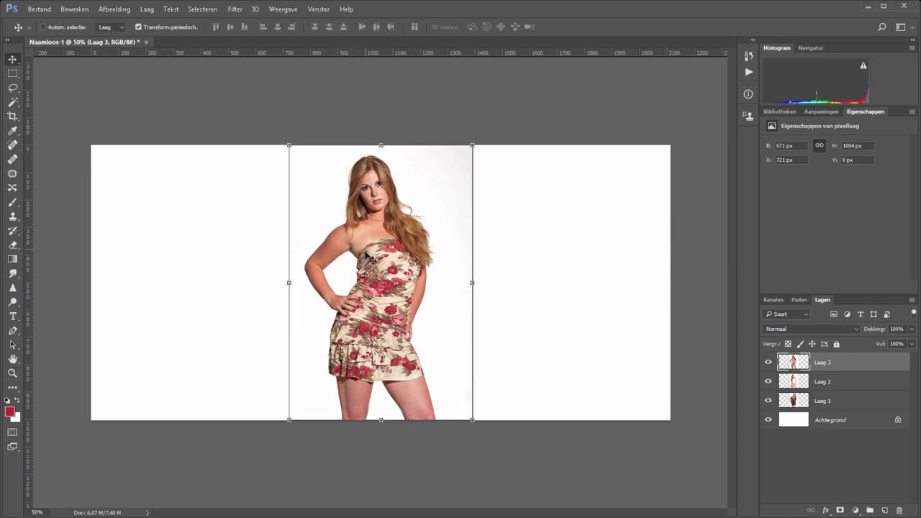
left_click_drag(370, 267, 183, 268)
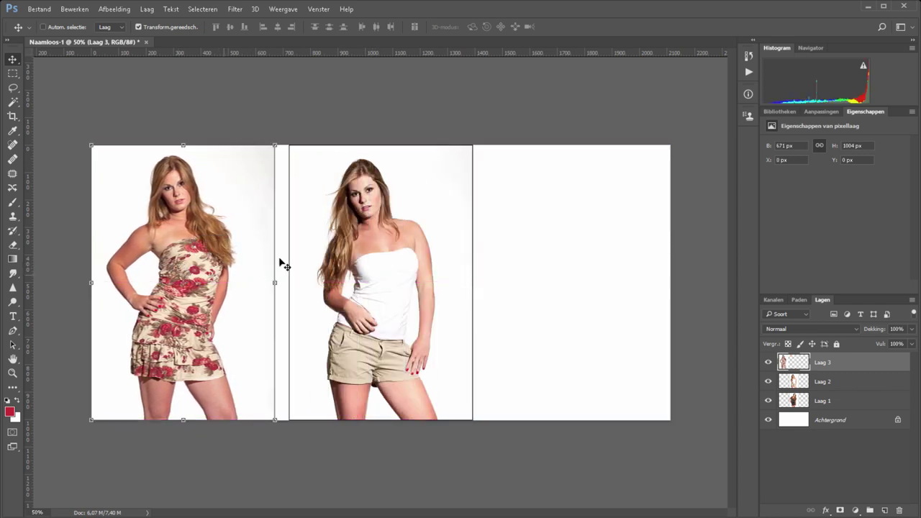
mouse_move(386, 237)
left_mouse_down()
mouse_move(423, 236)
mouse_move(393, 237)
left_mouse_up()
left_click(823, 382)
left_click_drag(432, 273, 615, 279)
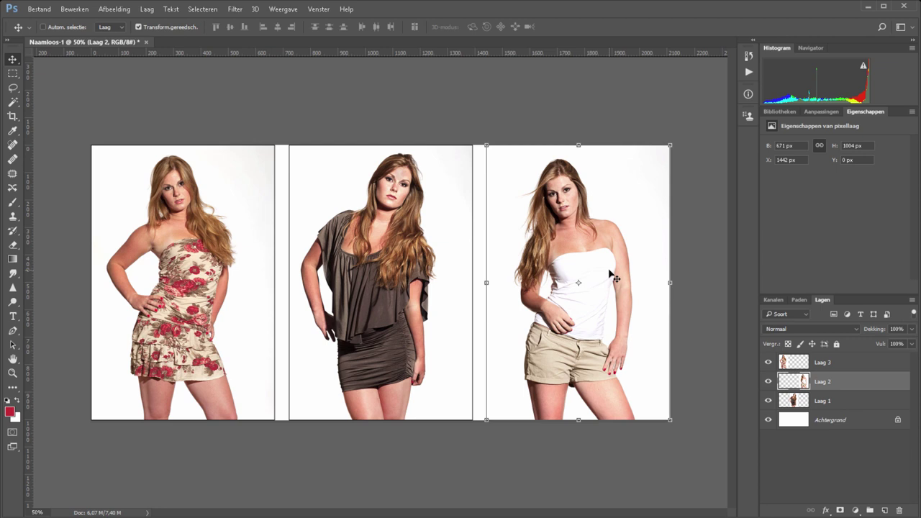
left_click(832, 420)
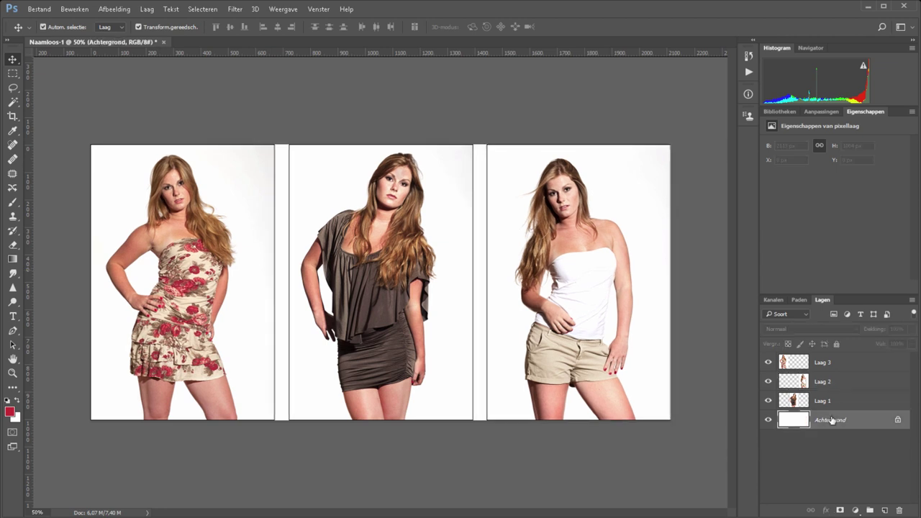
Enter a relative 300 × 150 px canvas increase anchored bottom-centre
key("ctrl+0")
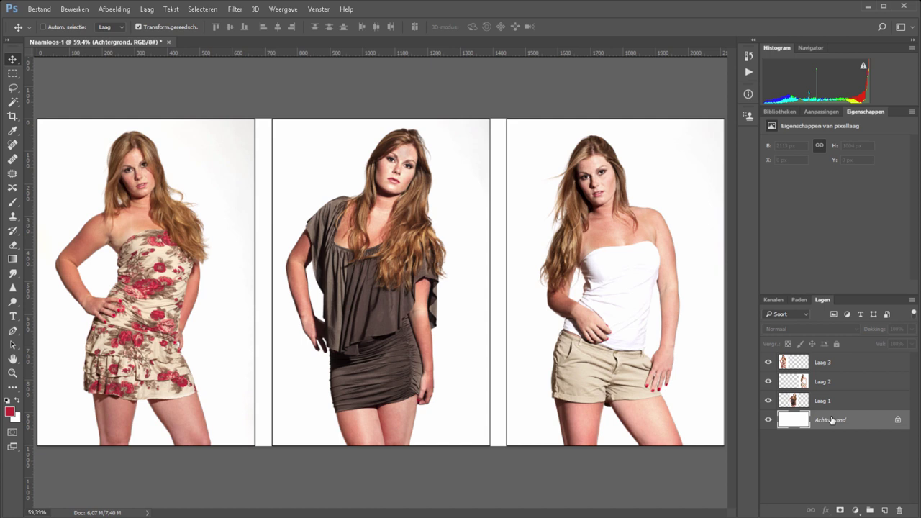
key("ctrl")
key("ctrl+alt+c")
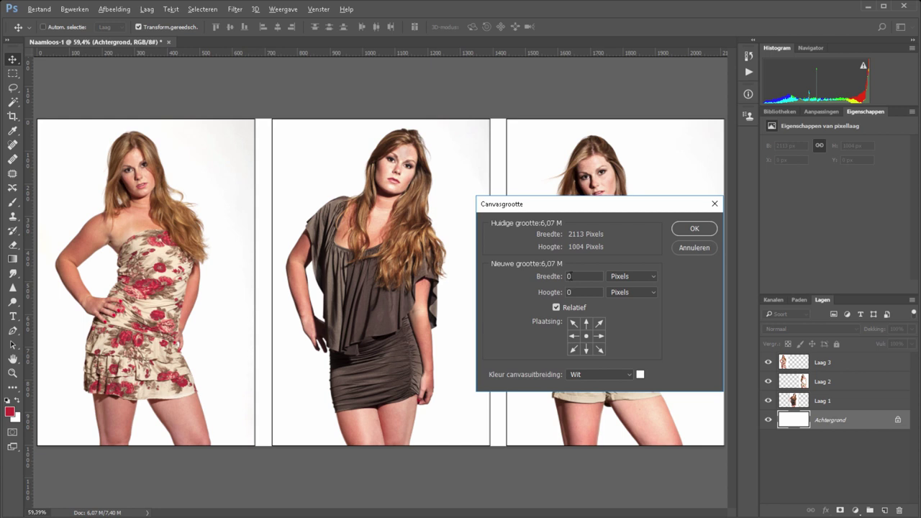
left_click_drag(574, 278, 539, 278)
type("30")
type("0")
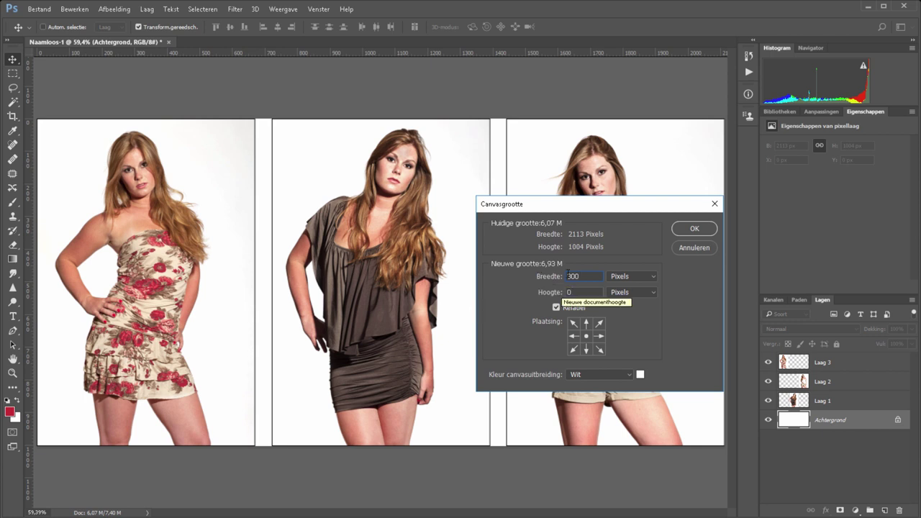
key("Tab")
type("15")
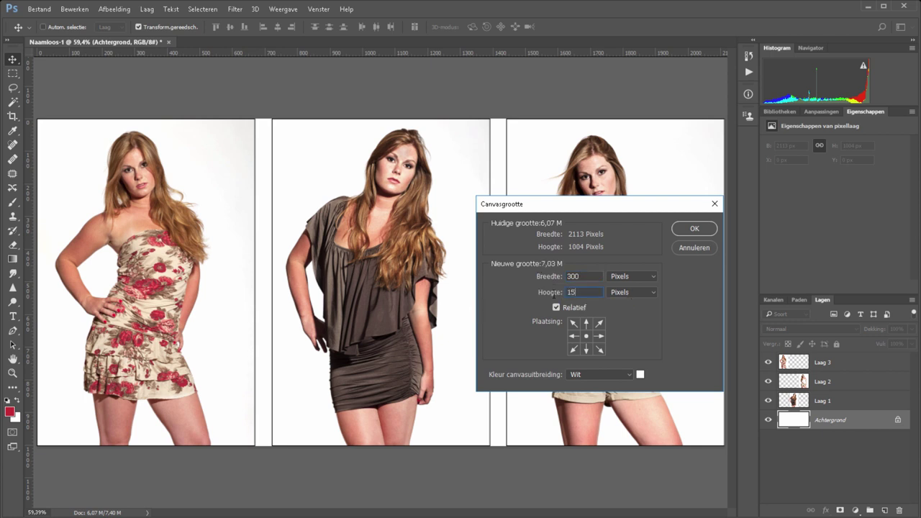
type("0")
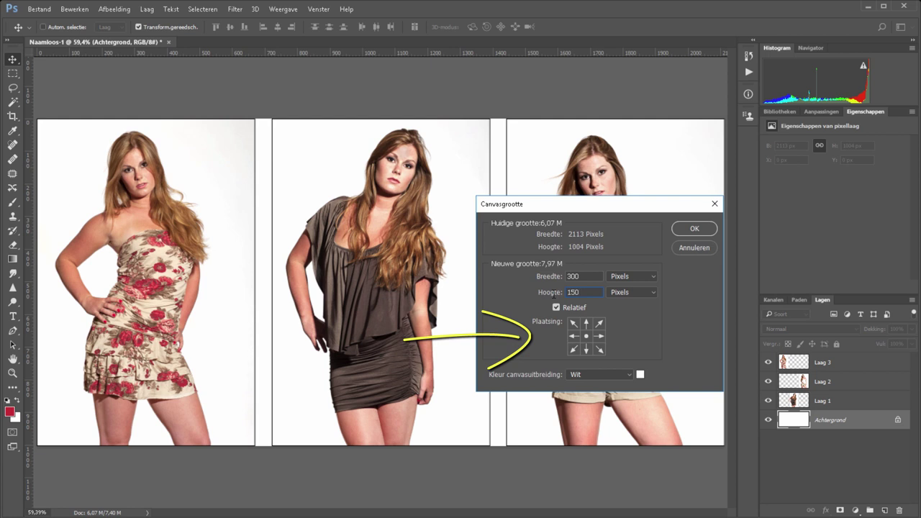
left_click(586, 349)
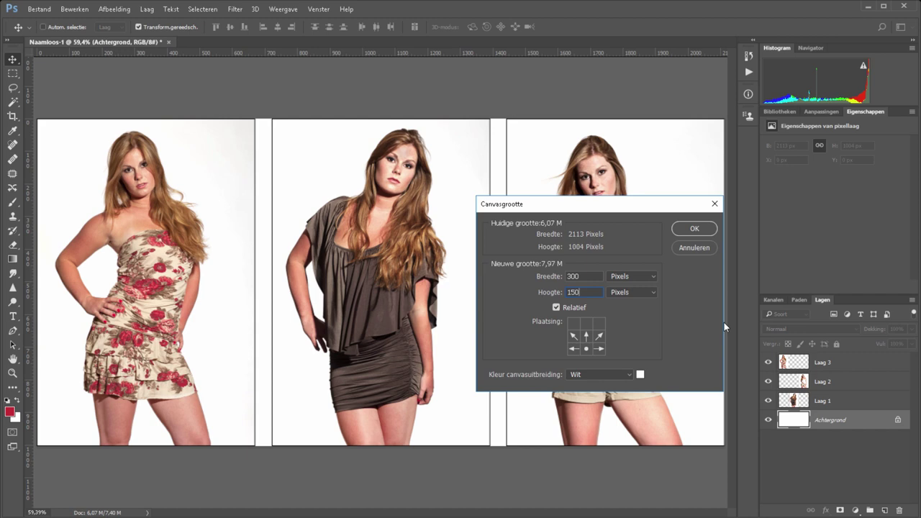
Apply the 300 × 150 enlargement, then add 250 px height anchored top-centre
key("Return")
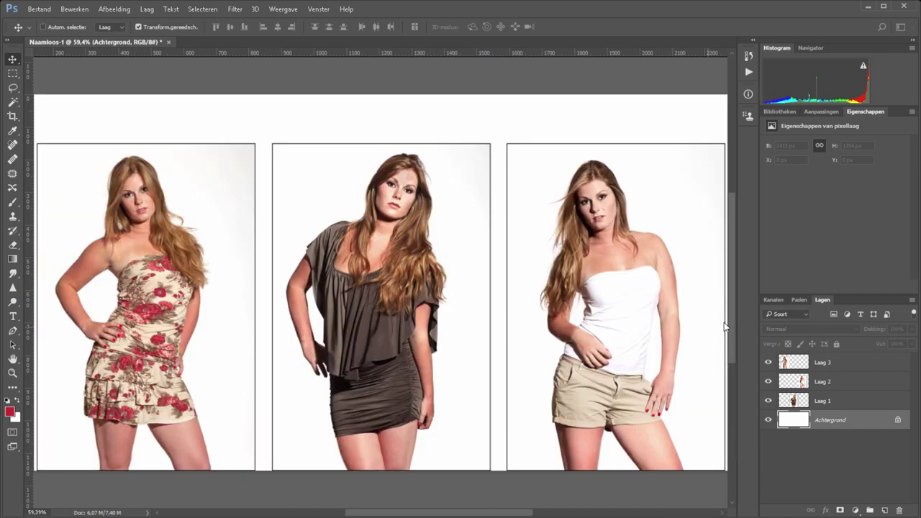
key("ctrl+0")
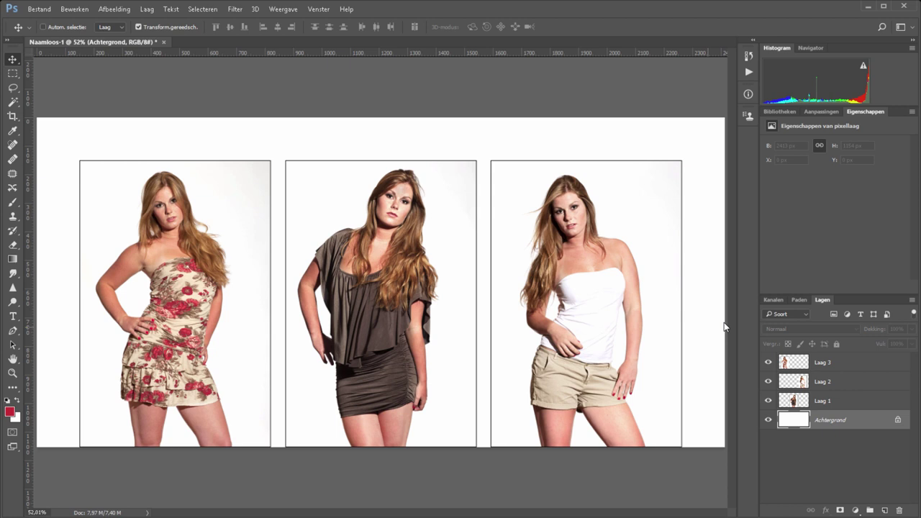
key("ctrl")
key("ctrl+alt+c")
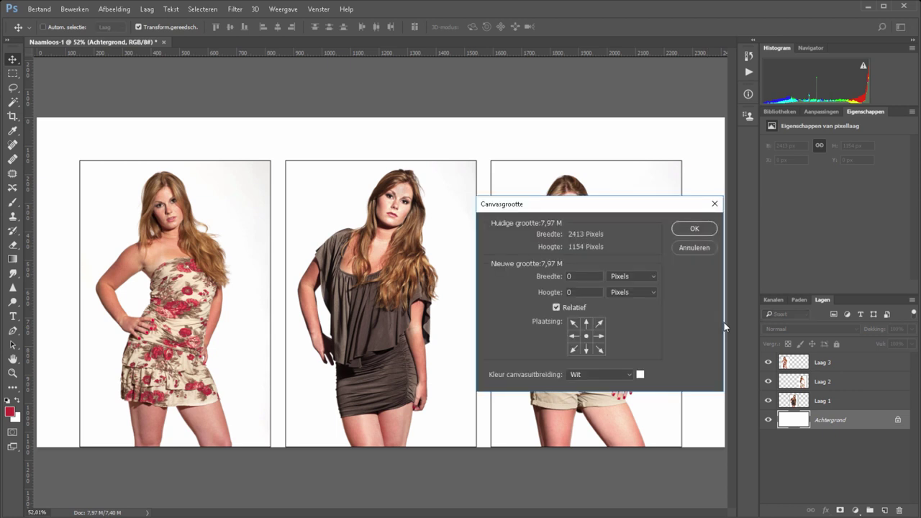
left_click(576, 292)
type("2")
type("50")
left_click(587, 323)
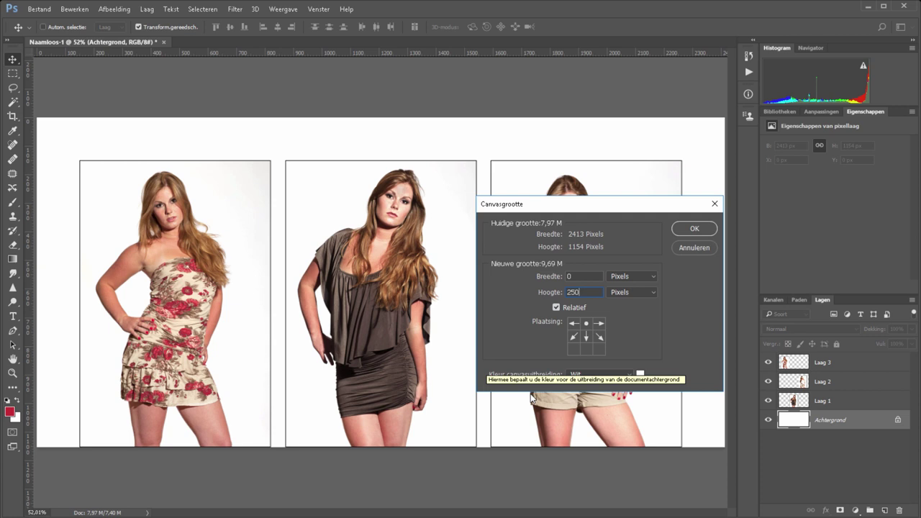
left_click(694, 229)
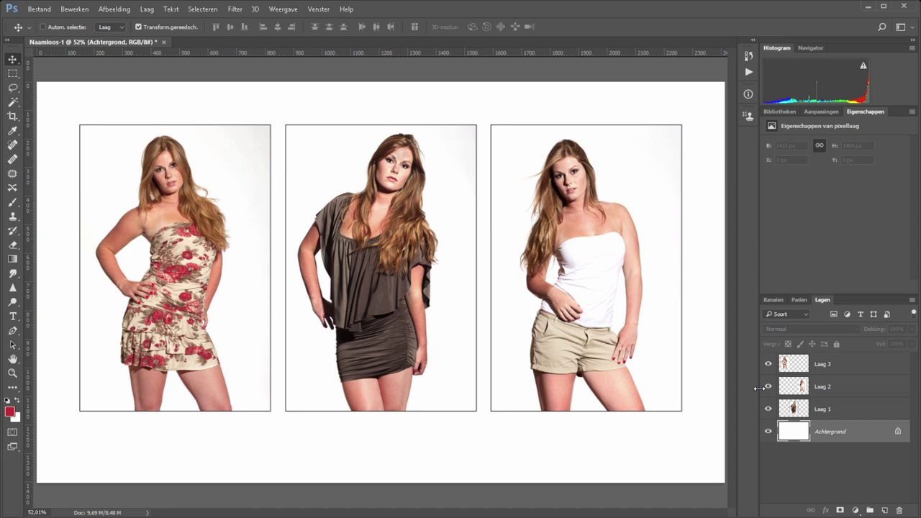
Group Laag 1 to Laag 3 into Groep 1 and open Groep 1's Laagstijl dialog
left_click(869, 365)
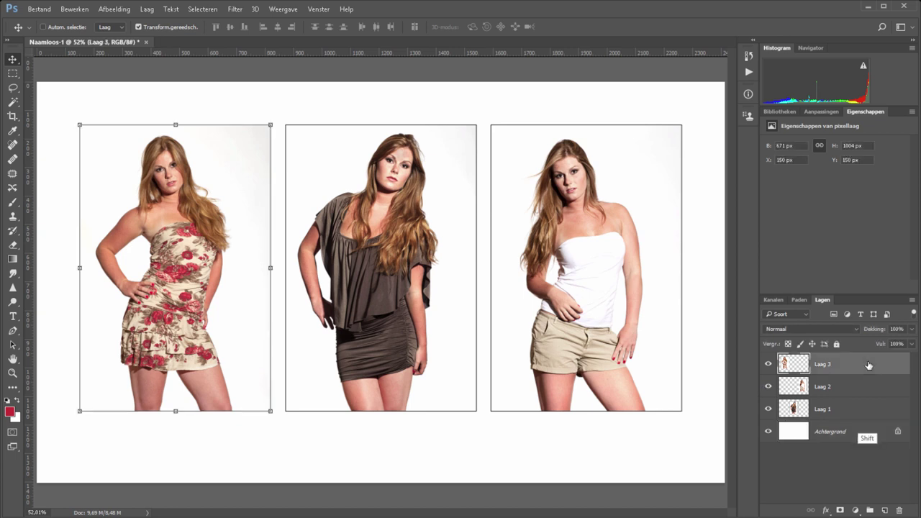
left_click(870, 411, "shift")
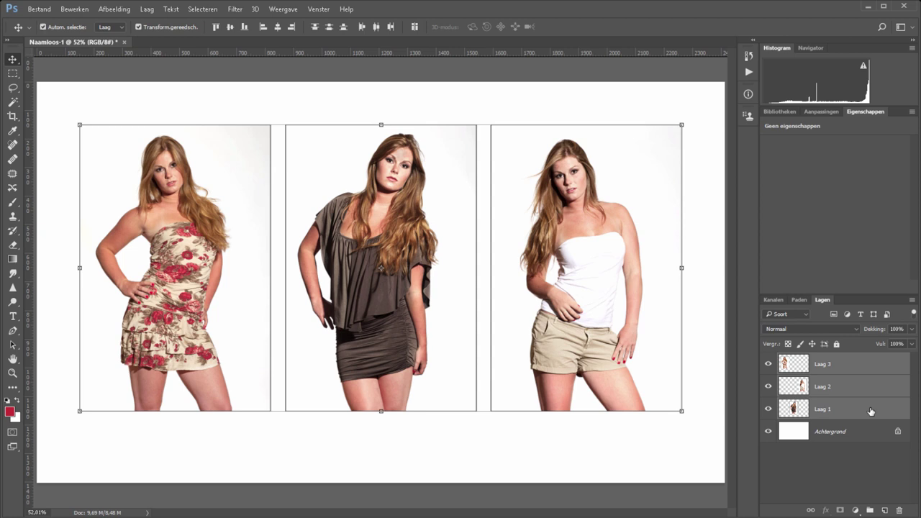
key("ctrl+g")
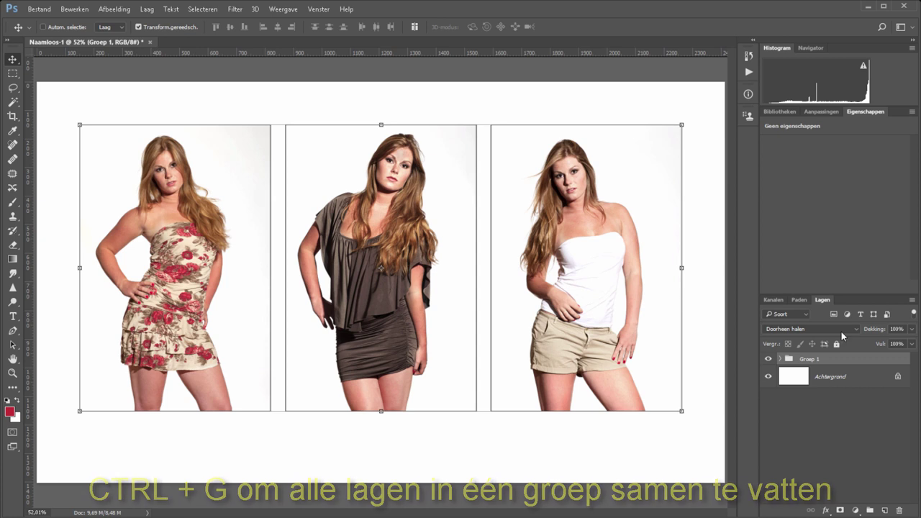
left_click(780, 358)
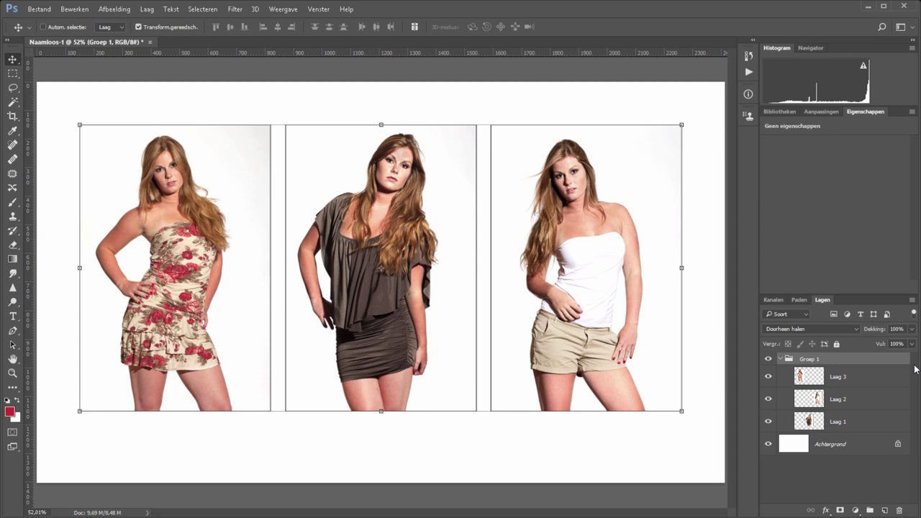
double_click(875, 359)
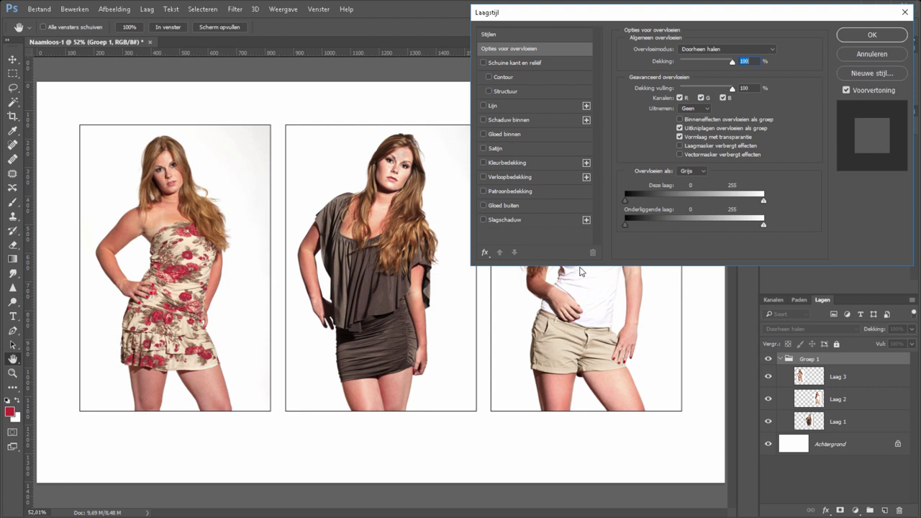
Add a drop shadow to Groep 1 at a 132° angle, 22 px distance and about 25% opacity
left_click(483, 220)
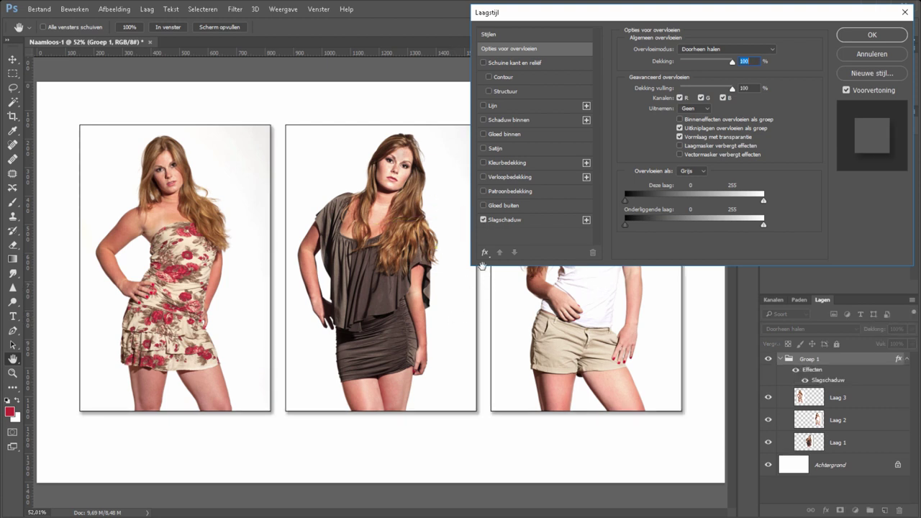
left_click(533, 219)
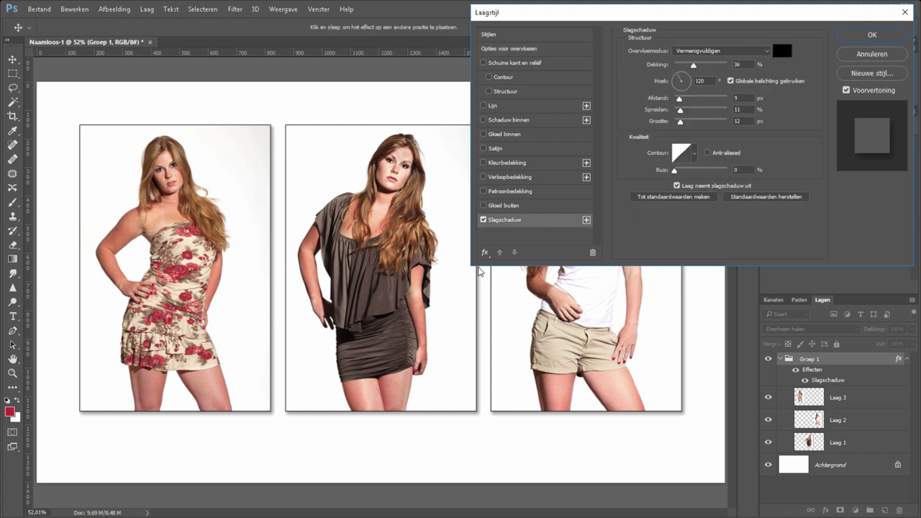
left_click_drag(694, 64, 724, 65)
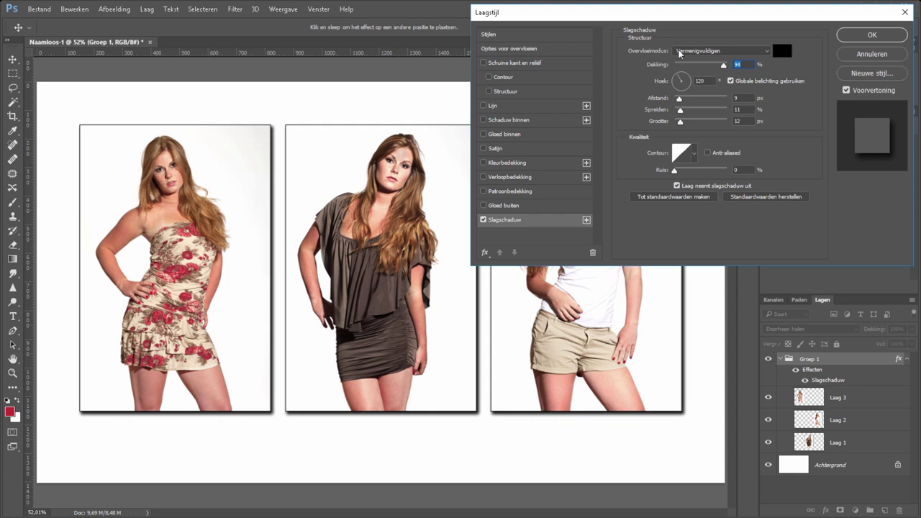
left_click(678, 77)
left_click_drag(679, 99, 698, 111)
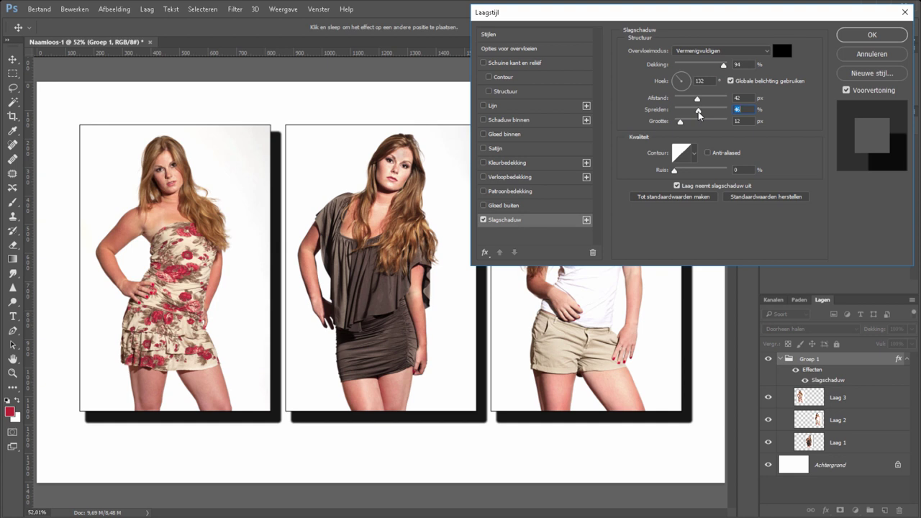
left_click_drag(680, 121, 684, 123)
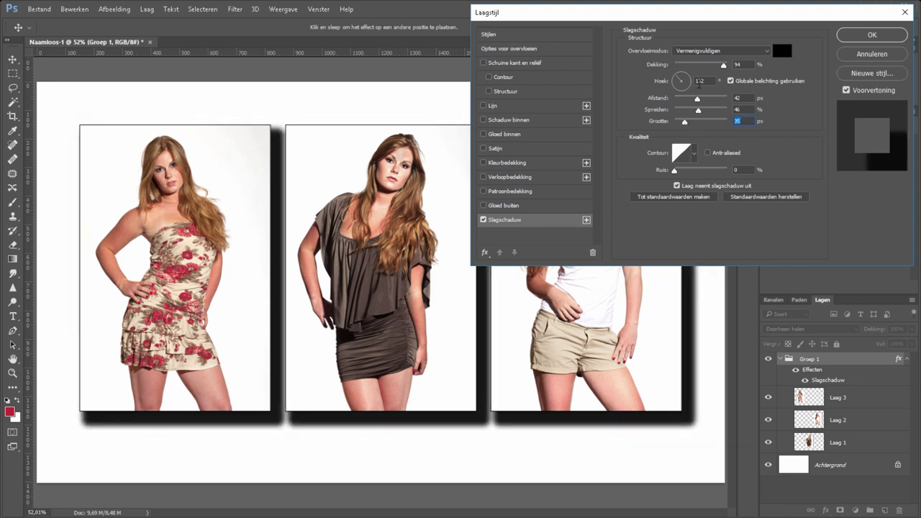
key("shift+Tab")
key("shift+Tab")
key("shift+Down")
key("shift+Down")
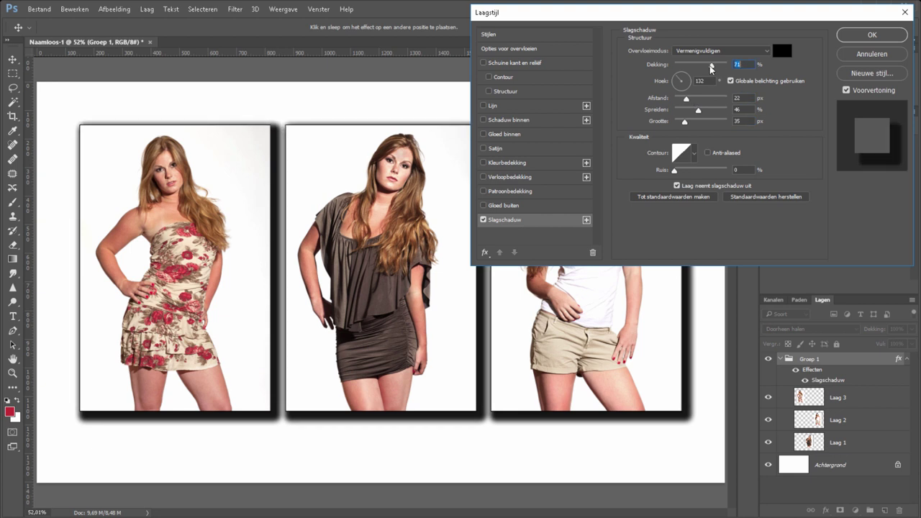
mouse_move(723, 65)
left_mouse_down()
mouse_move(688, 65)
mouse_move(690, 73)
left_mouse_up()
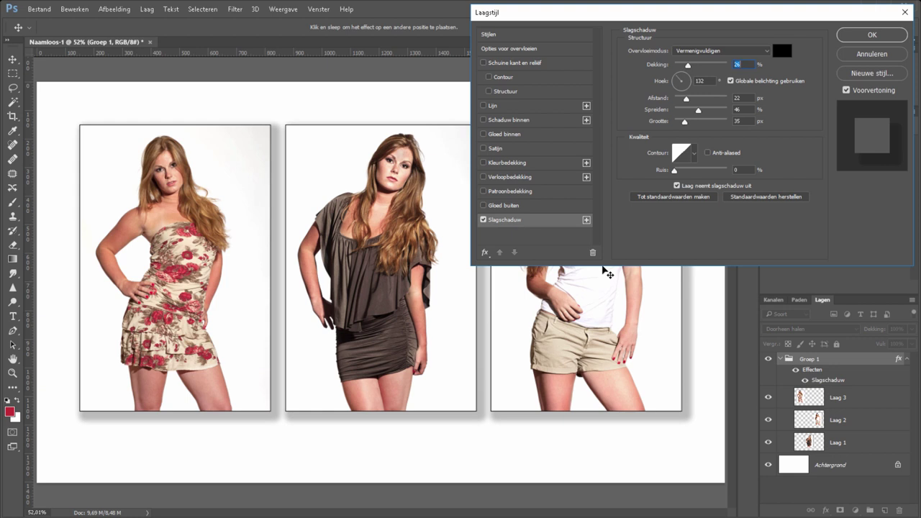
left_click(860, 34)
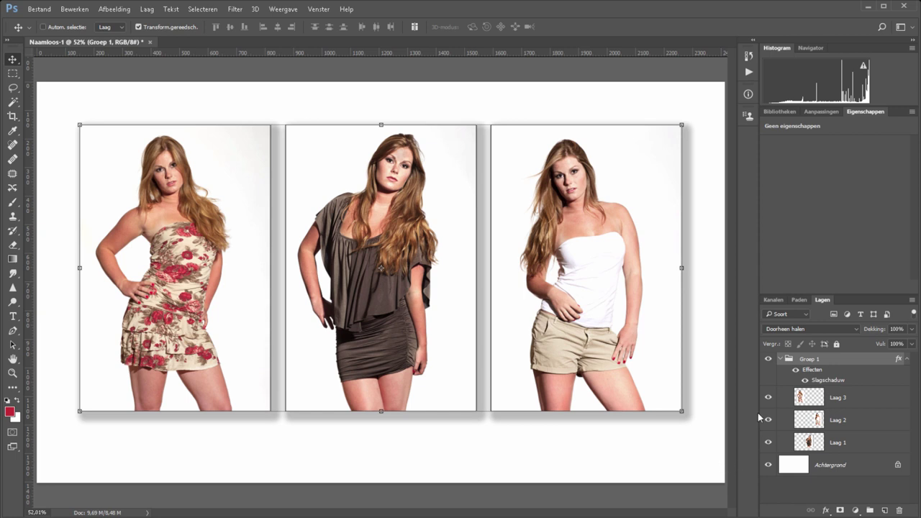
Reduce the group's drop shadow spread to 14%
double_click(871, 360)
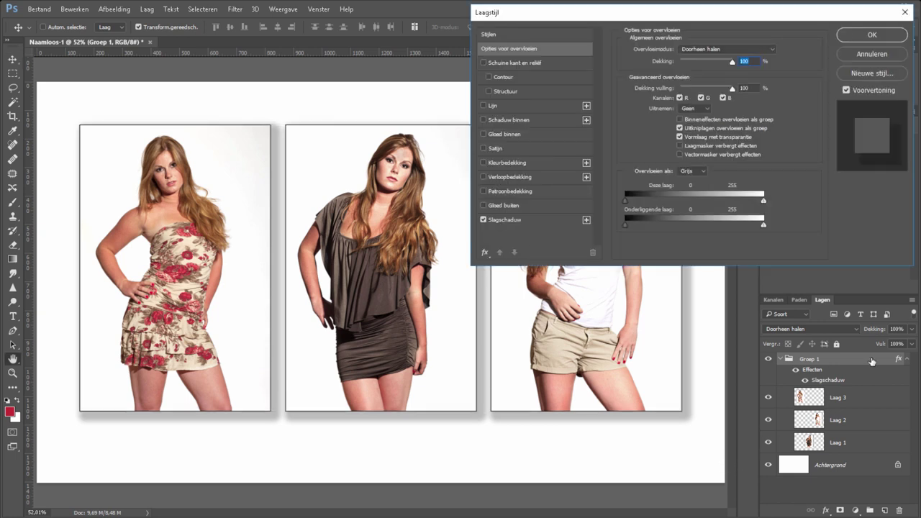
left_click(528, 219)
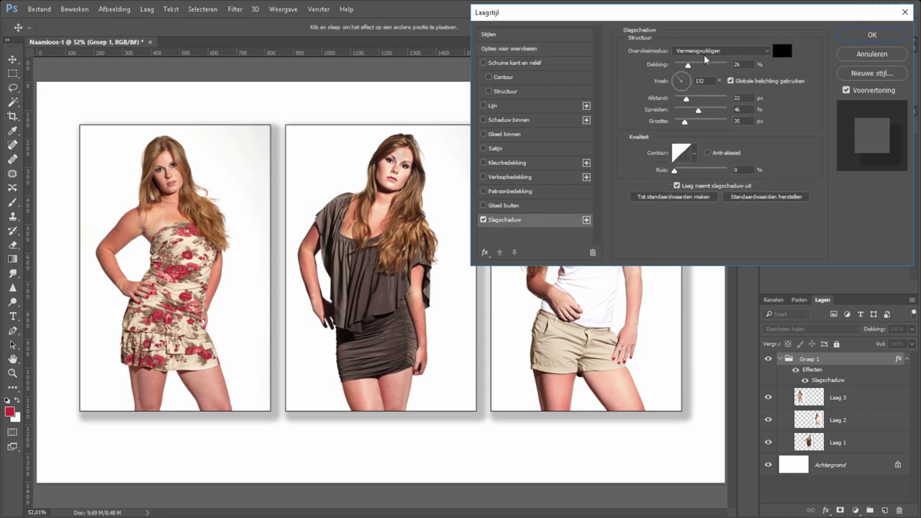
left_click_drag(698, 109, 681, 110)
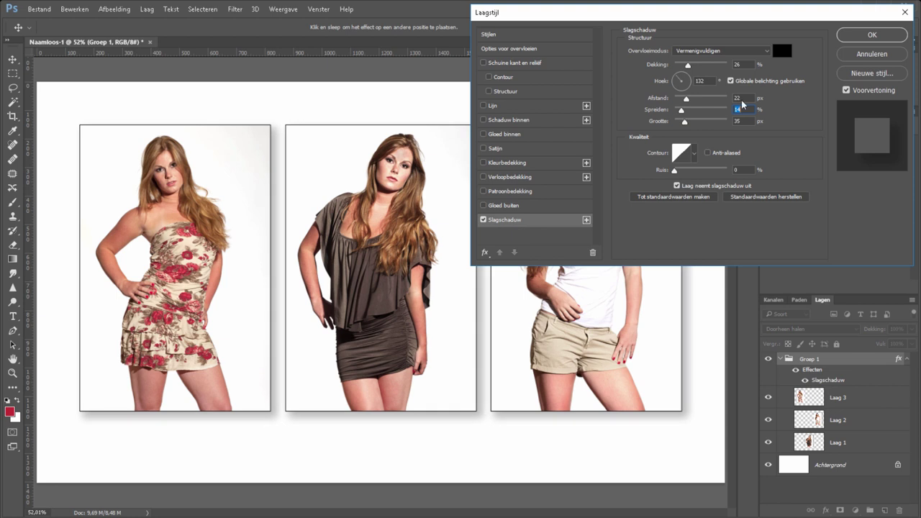
left_click(870, 36)
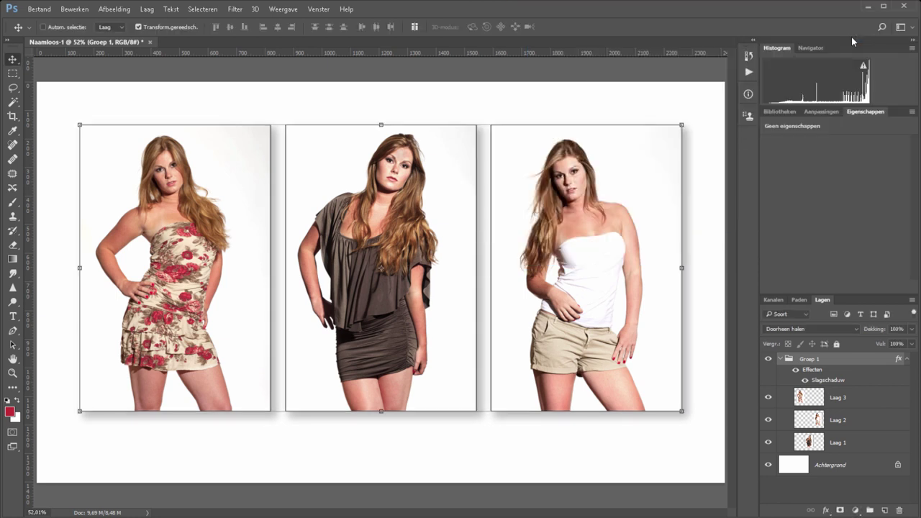
With Groep 1 selected, ready the Type tool with the Century Gothic font
left_click(835, 466)
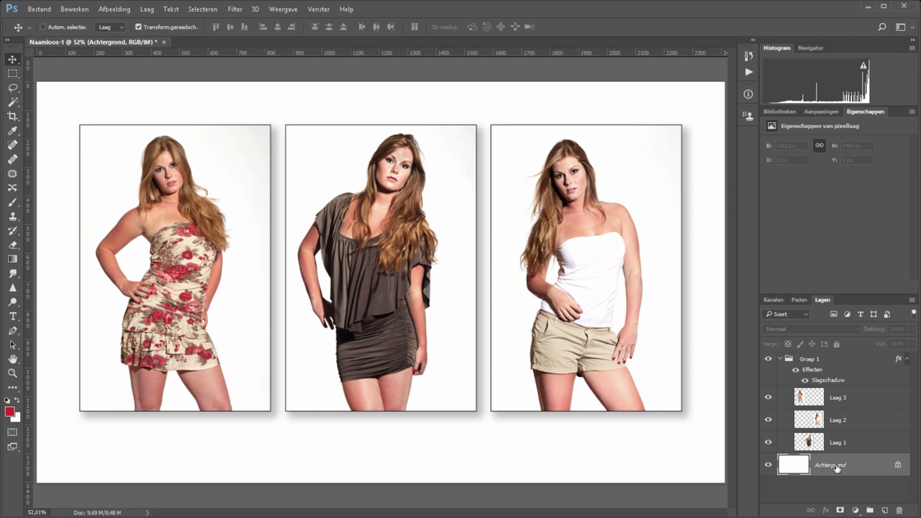
left_click(835, 360)
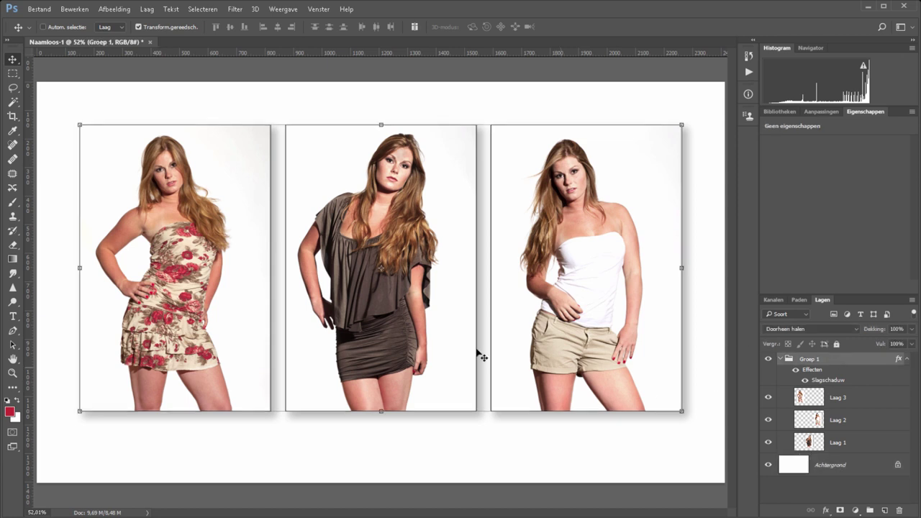
key("t")
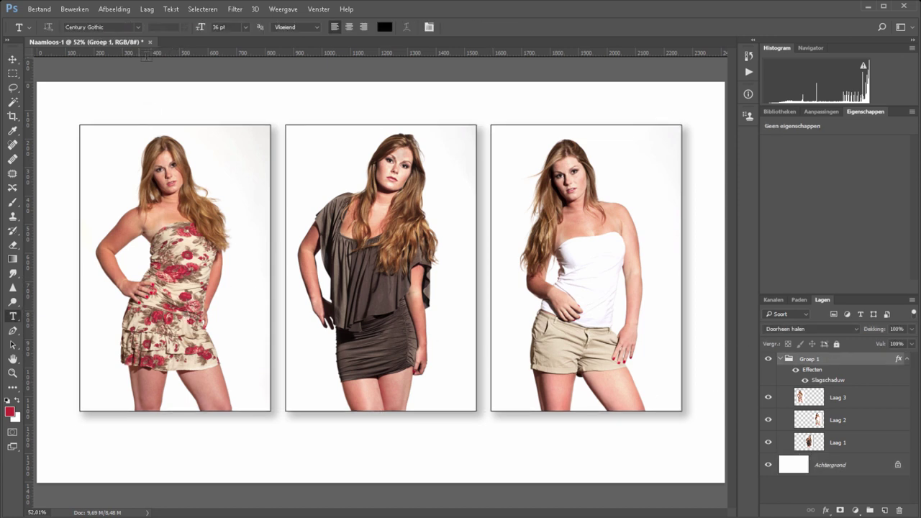
left_click(134, 28)
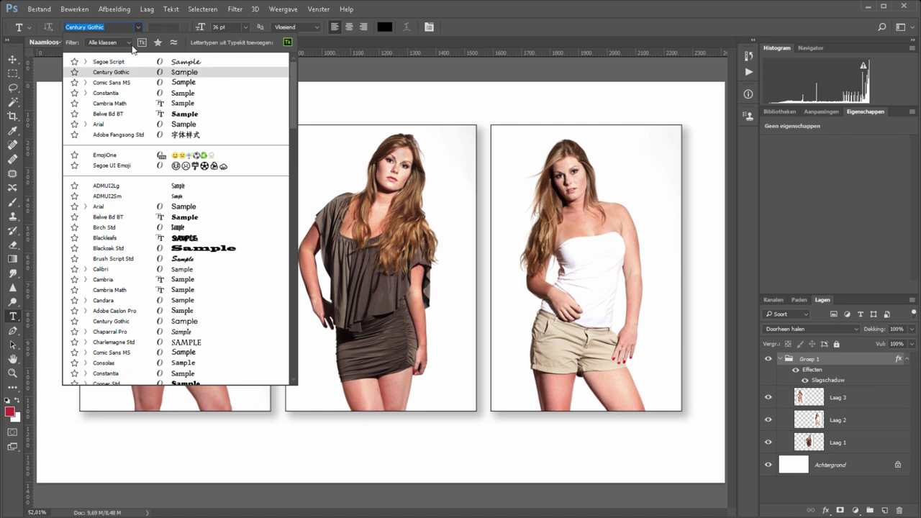
left_click(133, 71)
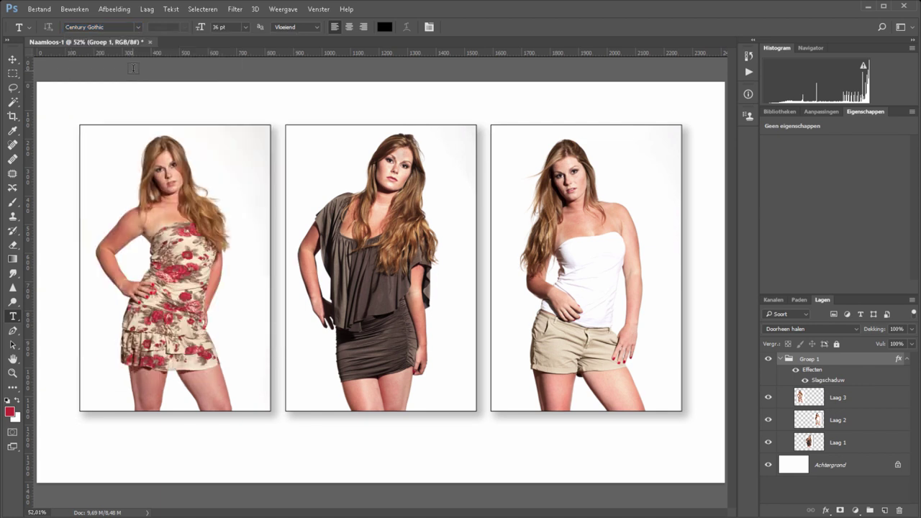
Type FABIENNE below the photos and move its layer above Groep 1
left_click(337, 455)
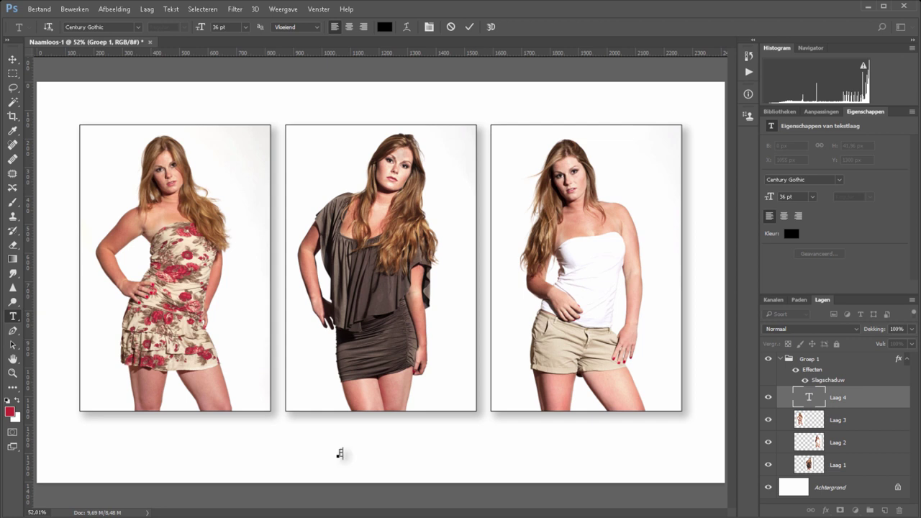
type("FAB")
type("IENNE")
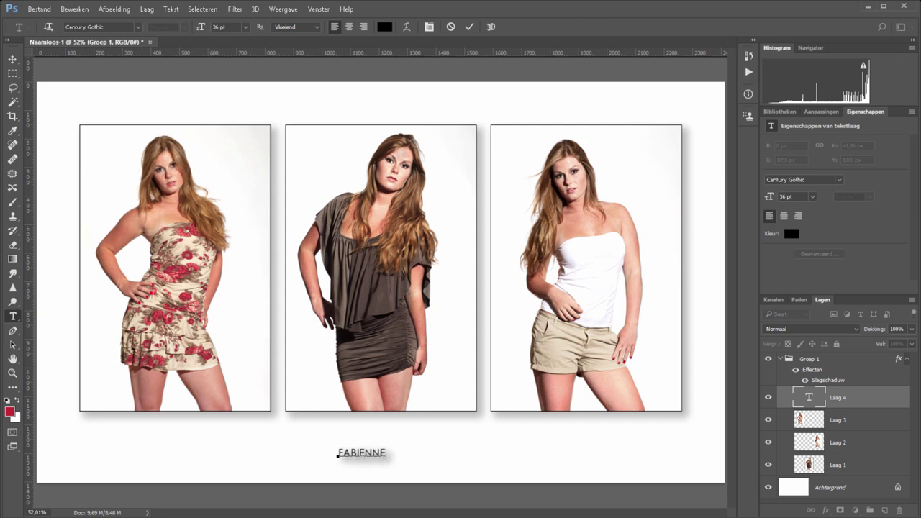
left_click(469, 27)
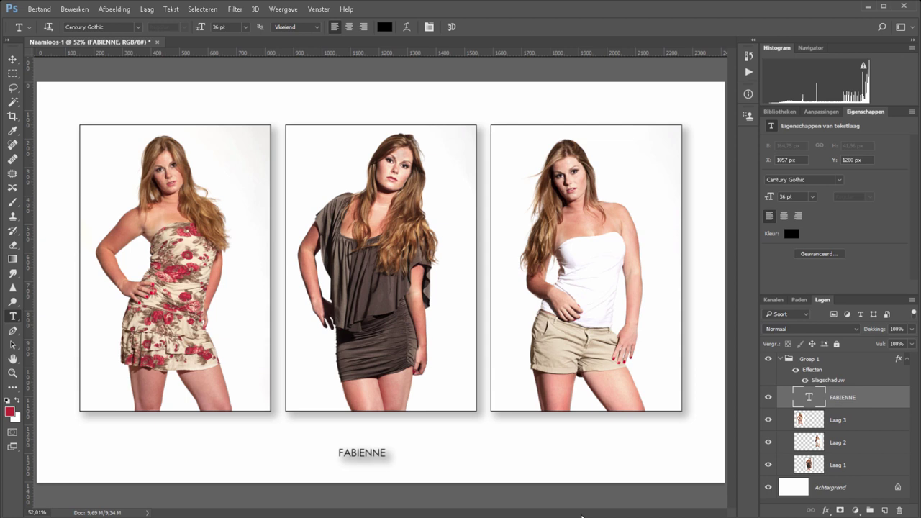
left_click_drag(843, 397, 860, 354)
Resize the FABIENNE text from 36 pt to 95 pt and commit the change
left_click(372, 454)
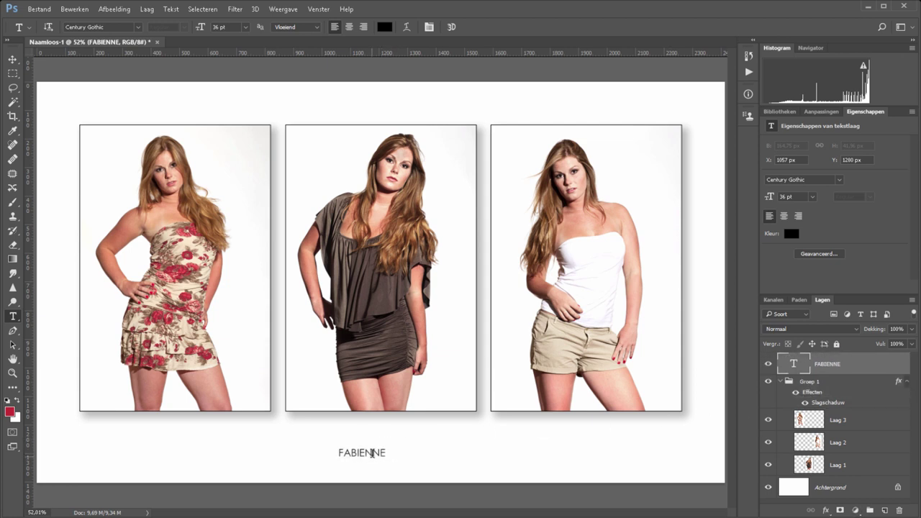
key("ctrl+a")
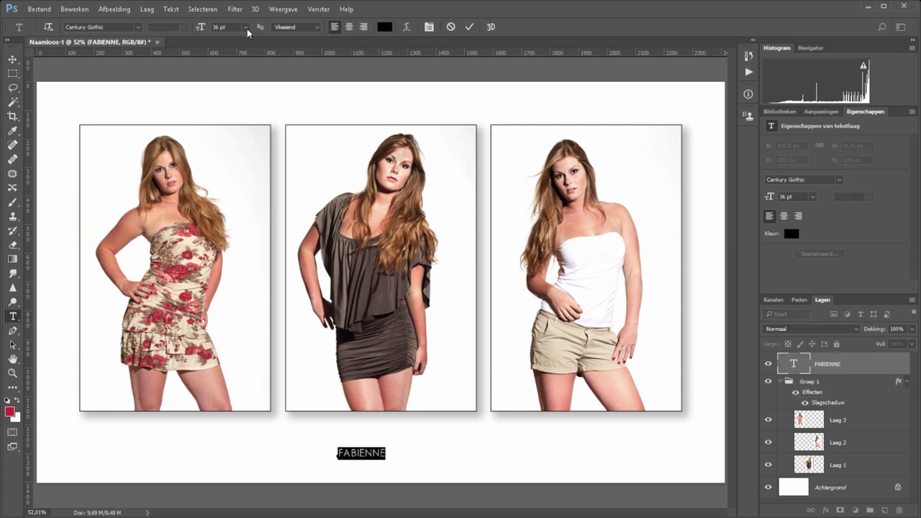
left_click(245, 27)
left_click(252, 236)
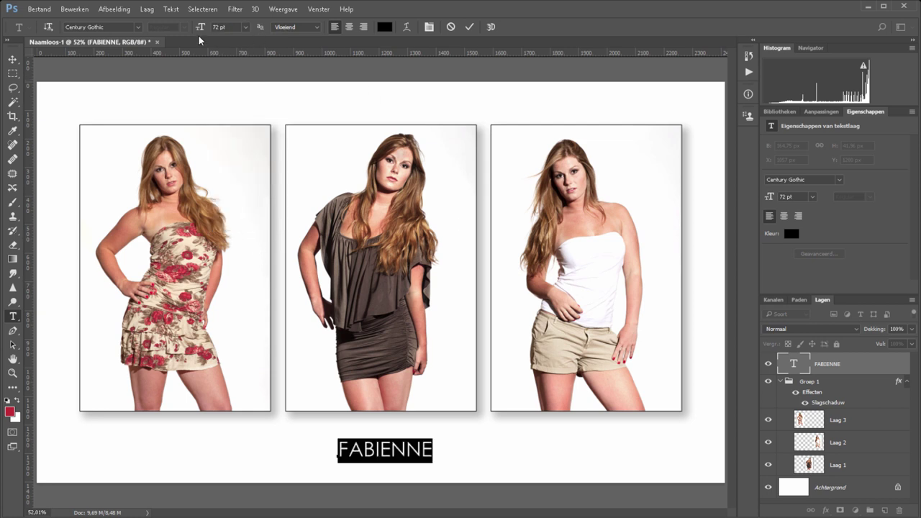
left_click_drag(200, 28, 208, 28)
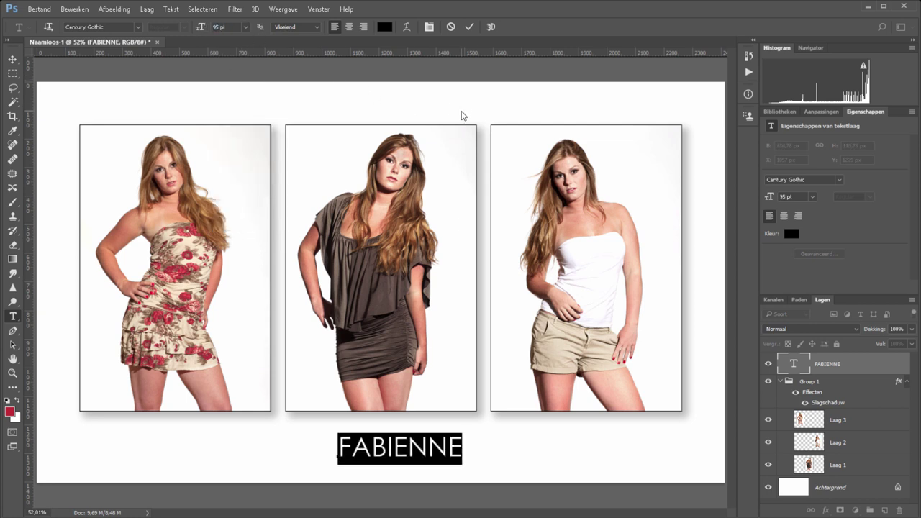
left_click(470, 27)
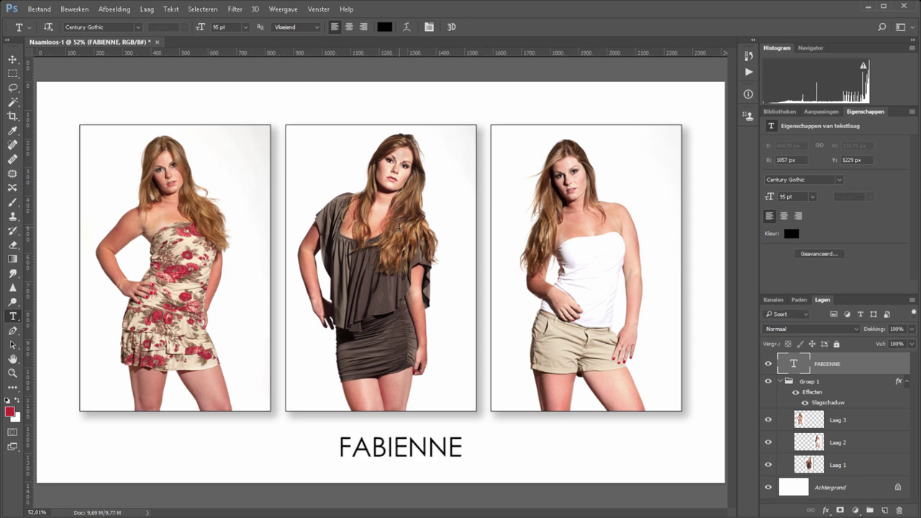
key("v")
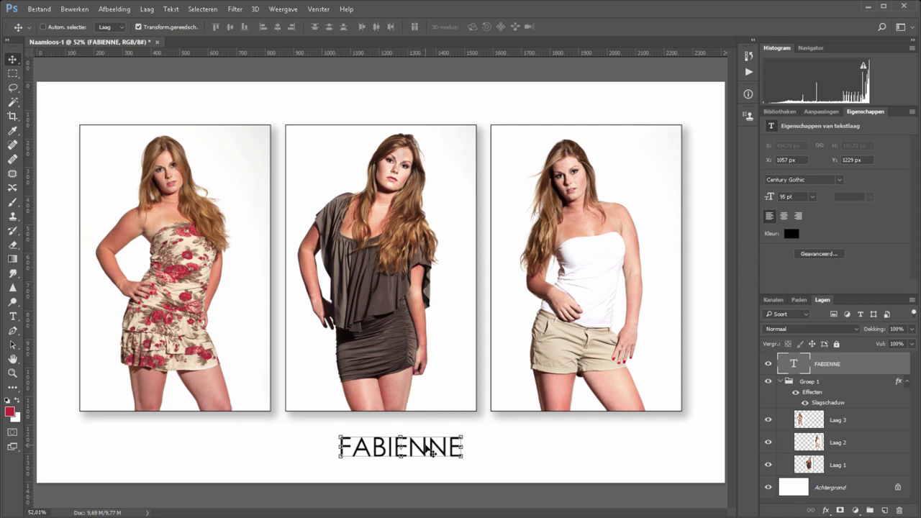
Drag FABIENNE until it snaps to centre, slightly lower beneath the middle photo
left_click_drag(419, 449, 409, 450)
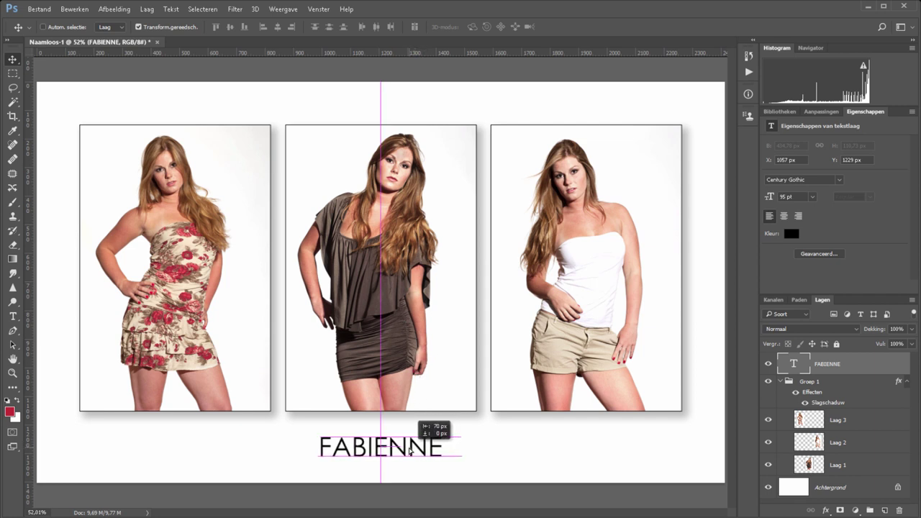
left_click_drag(410, 450, 414, 461)
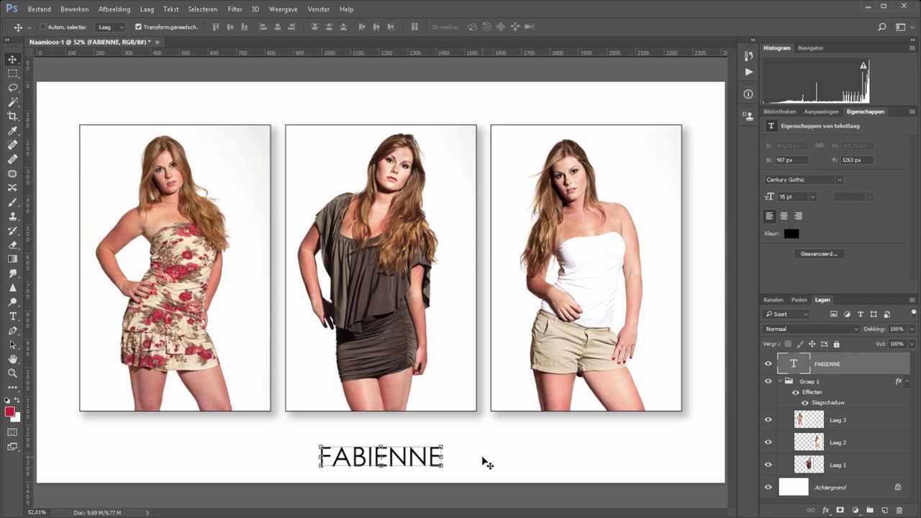
left_click(848, 490)
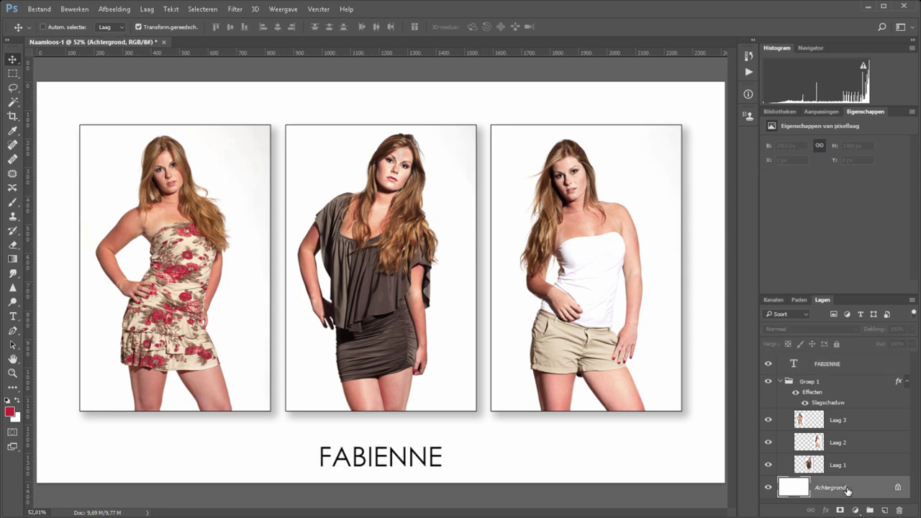